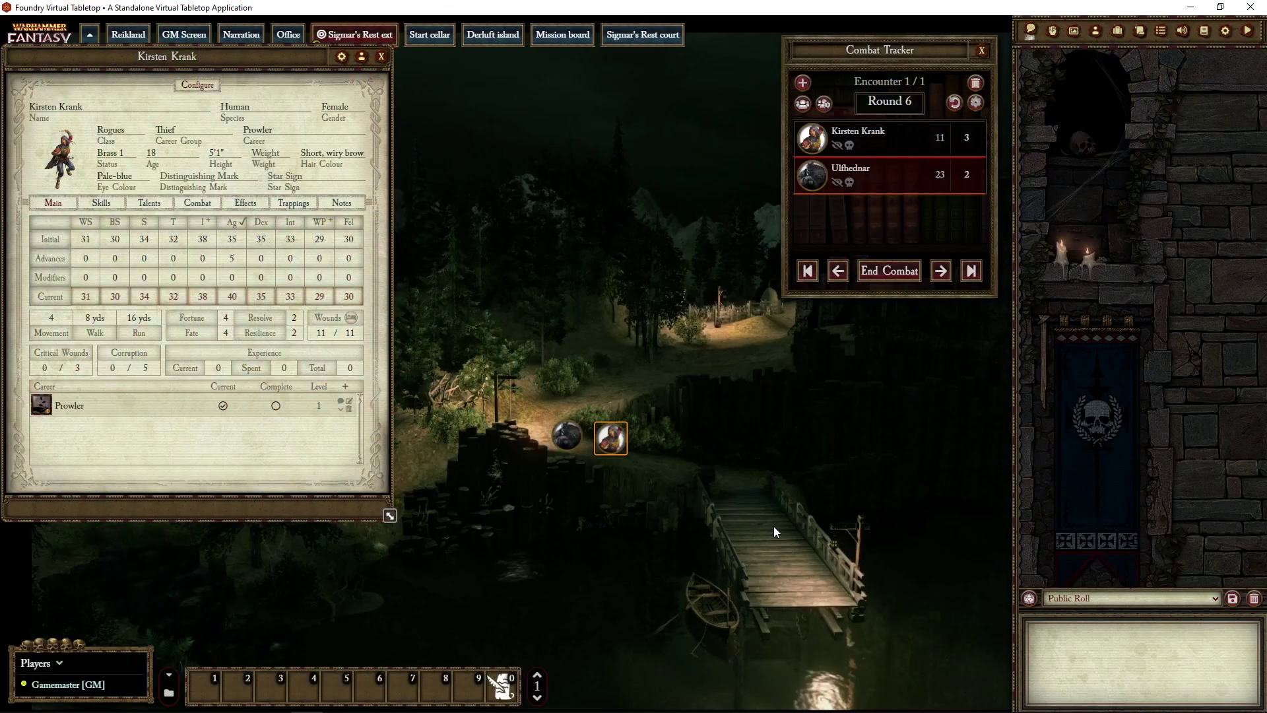
Target Kirsten Krank's token from her token controls.
scroll(654, 528, "up", 4)
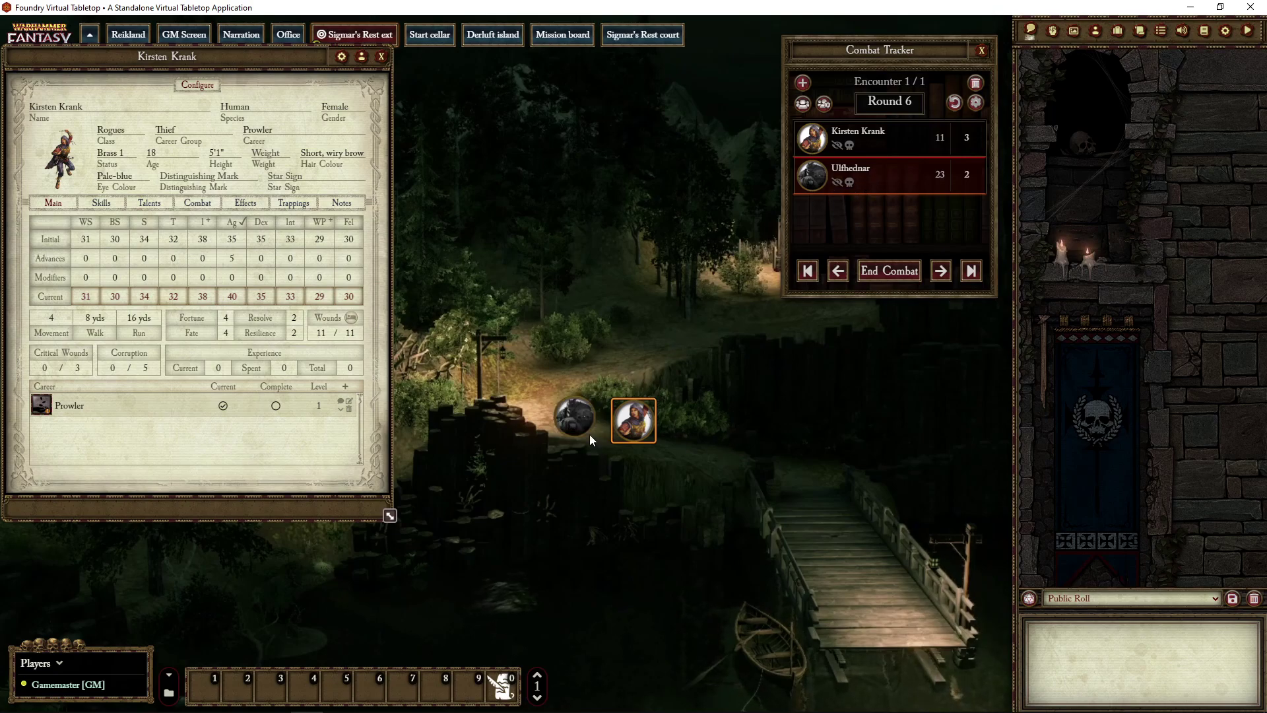
right_click(617, 432)
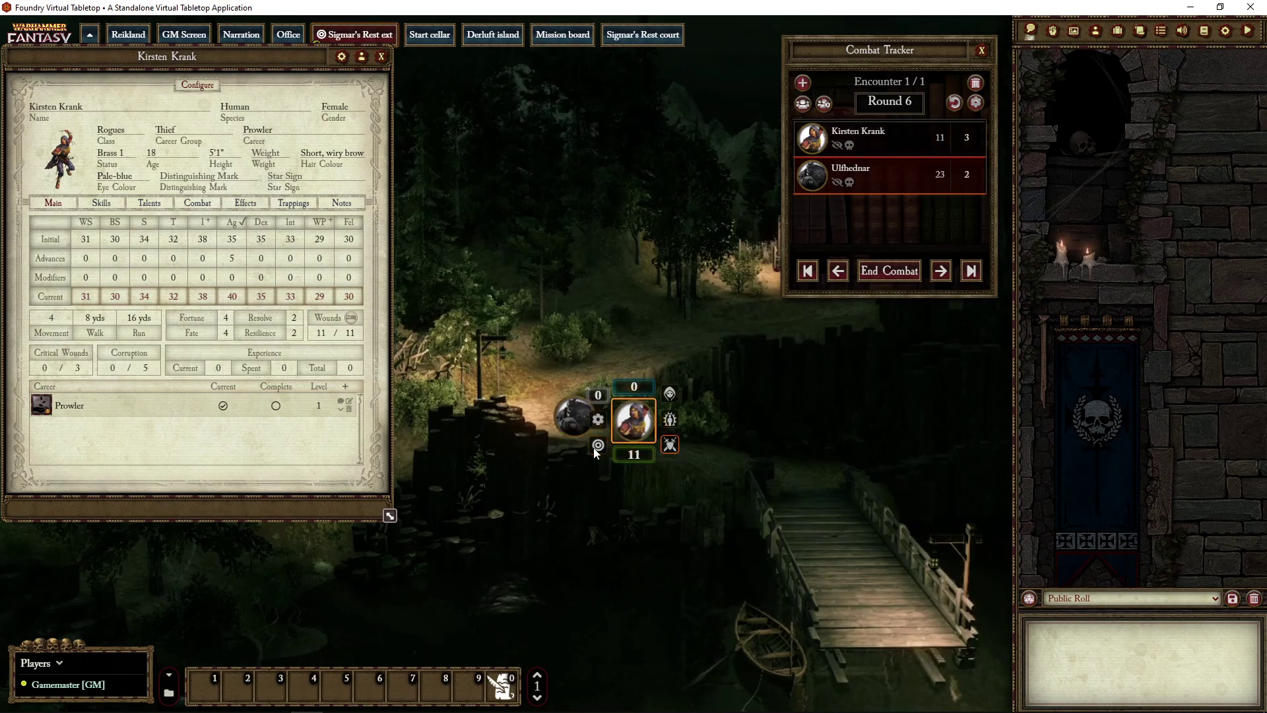
left_click(594, 447)
Put Ulfhednar's Greatsword attack from his character sheet into hotbar slot 1.
left_click(574, 423)
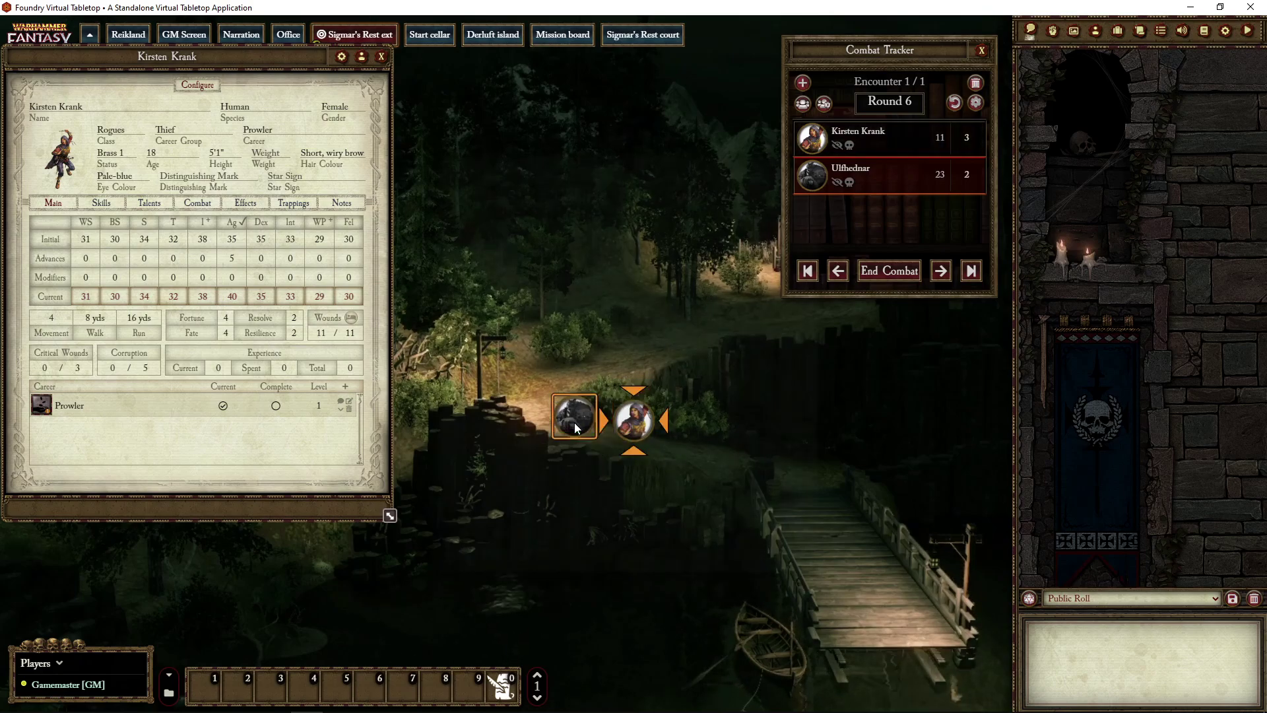
double_click(574, 422)
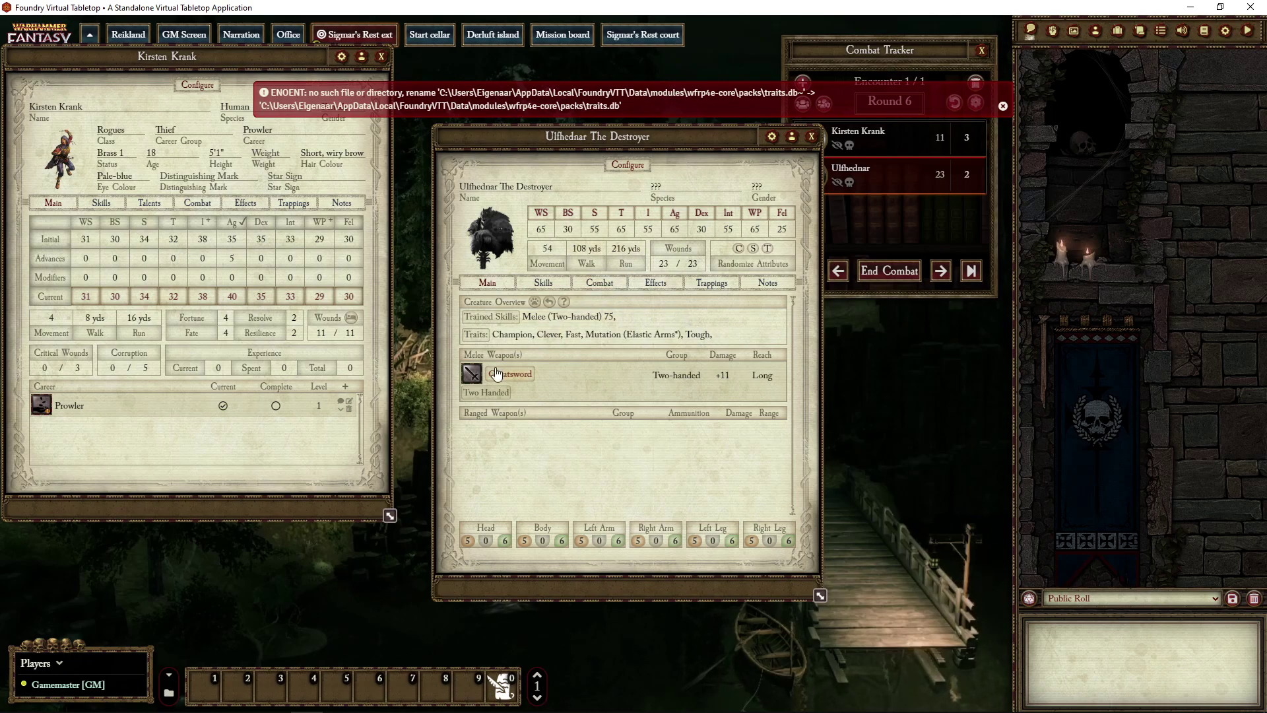
left_click_drag(505, 376, 206, 693)
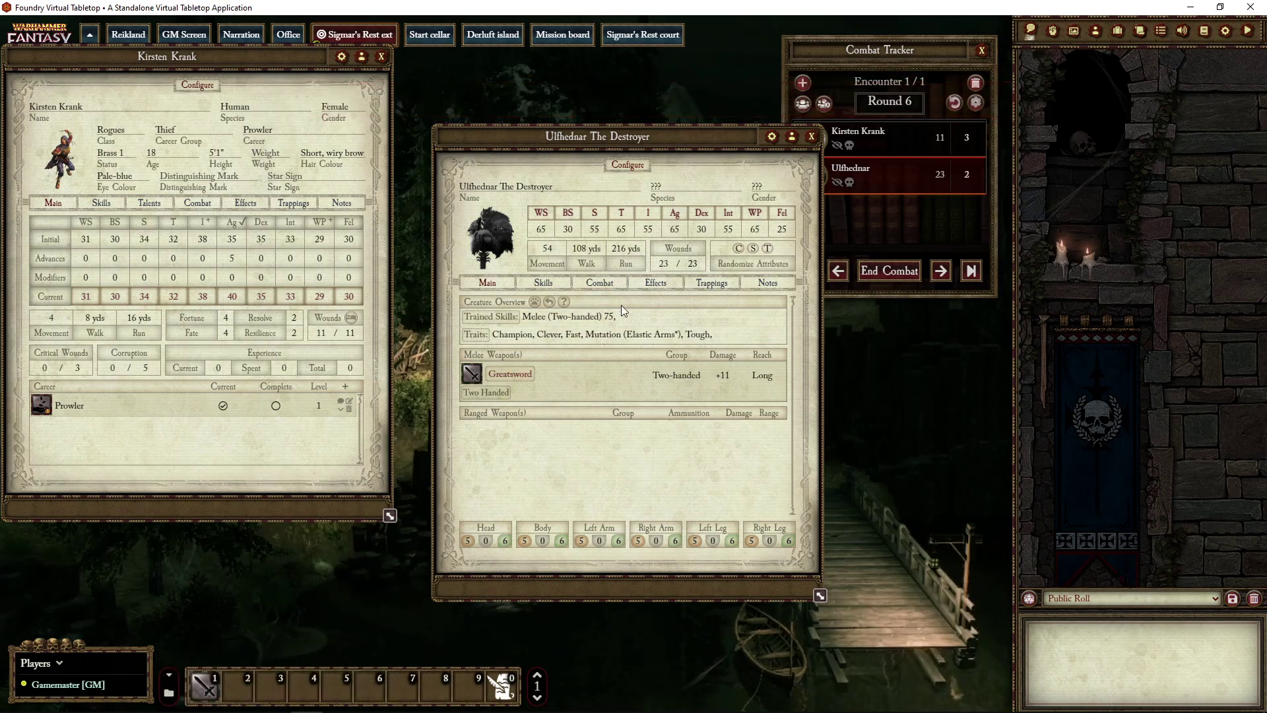
left_click(811, 136)
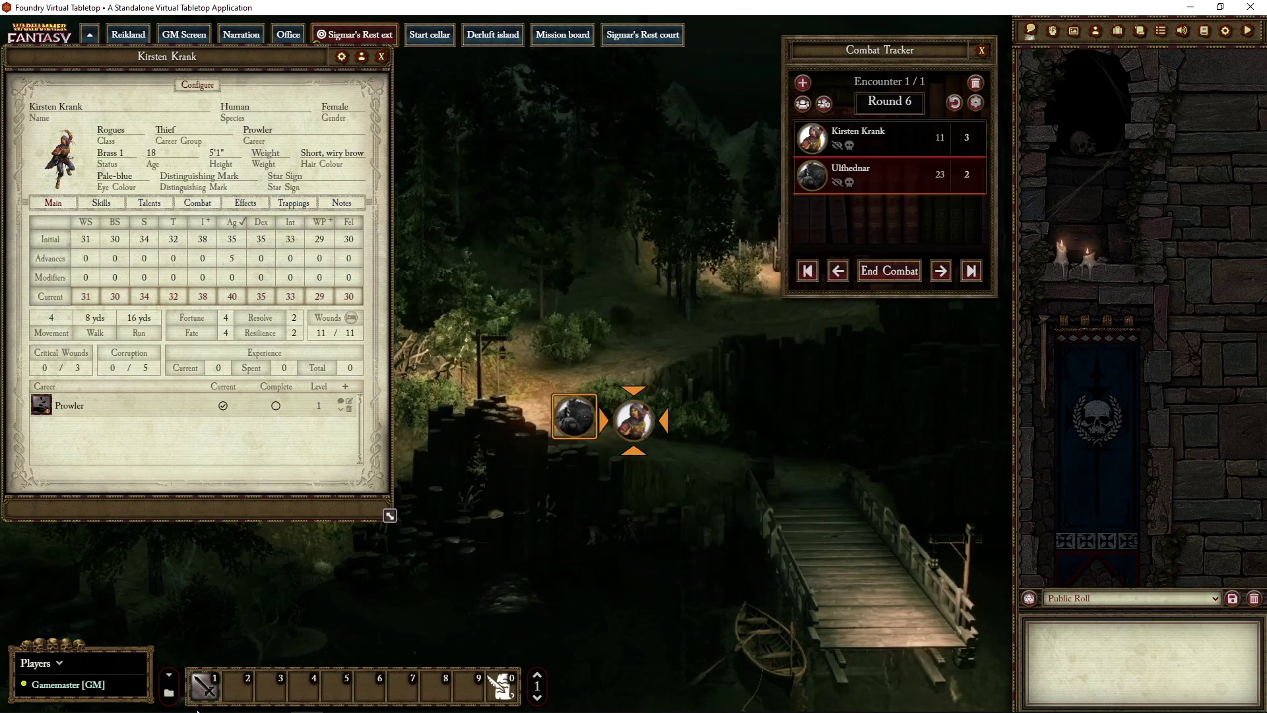
Roll the Greatsword macro against Kirsten: 38 vs 75, +4 SL, 15 damage to the right arm.
left_click(205, 683)
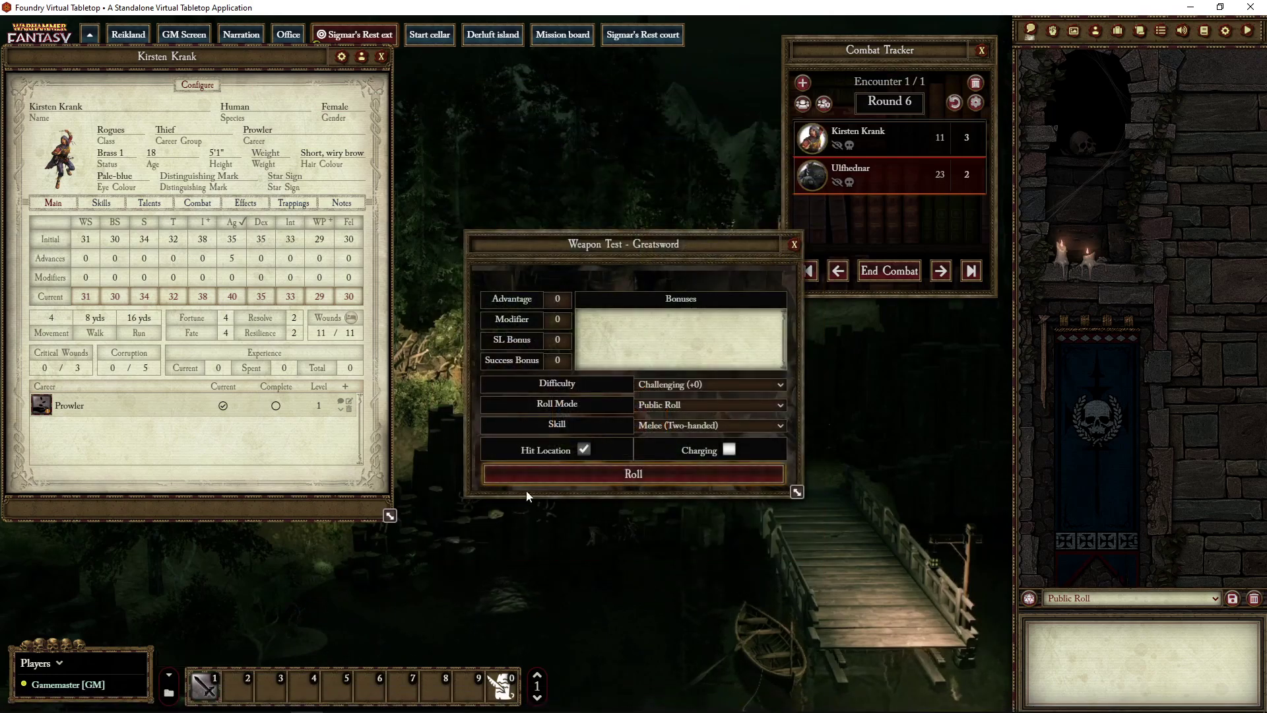
left_click(683, 477)
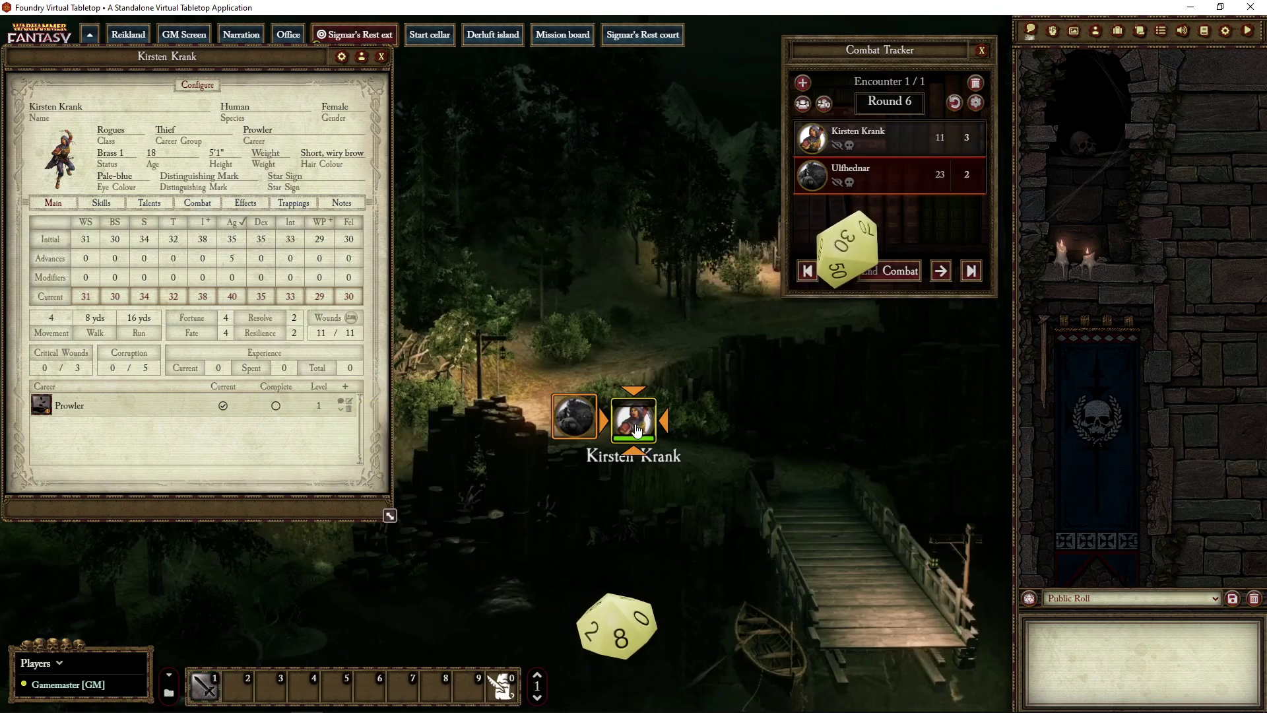
left_click(637, 430)
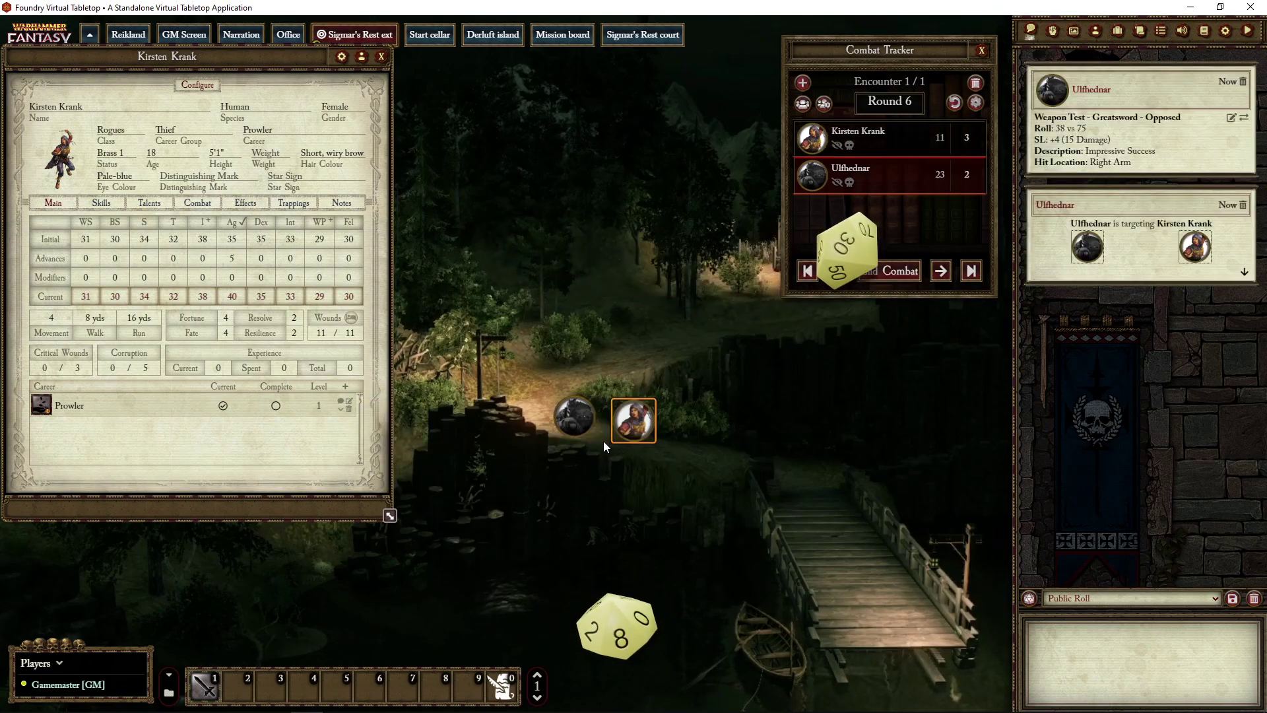
right_click(635, 421)
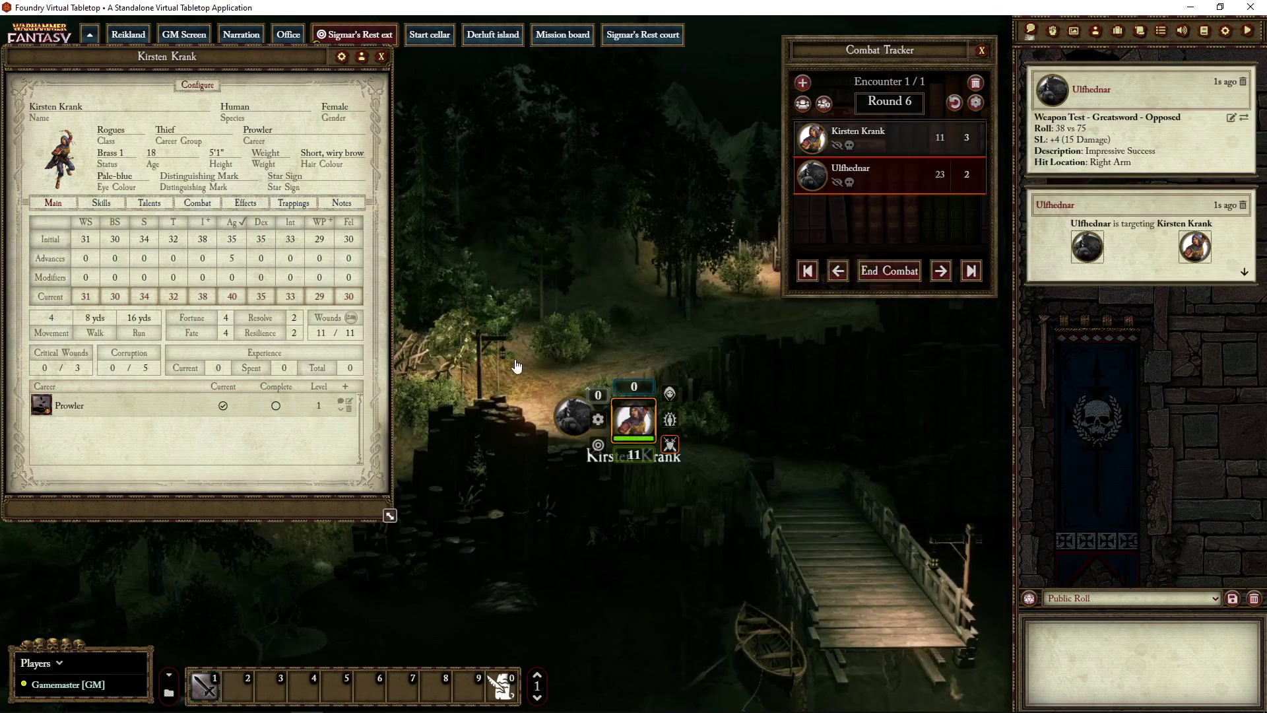
Roll Kirsten's Dagger defence from a new hotbar macro, then apply the 13 damage.
left_click(198, 204)
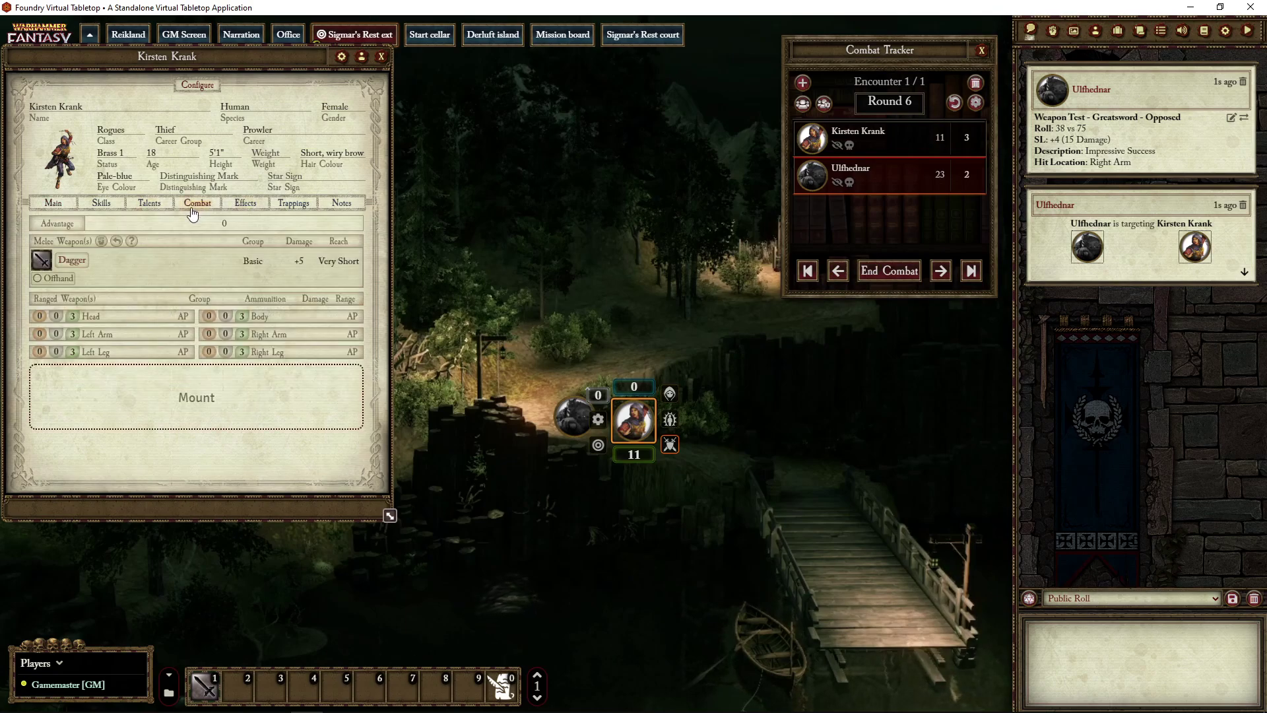
left_click_drag(71, 261, 283, 695)
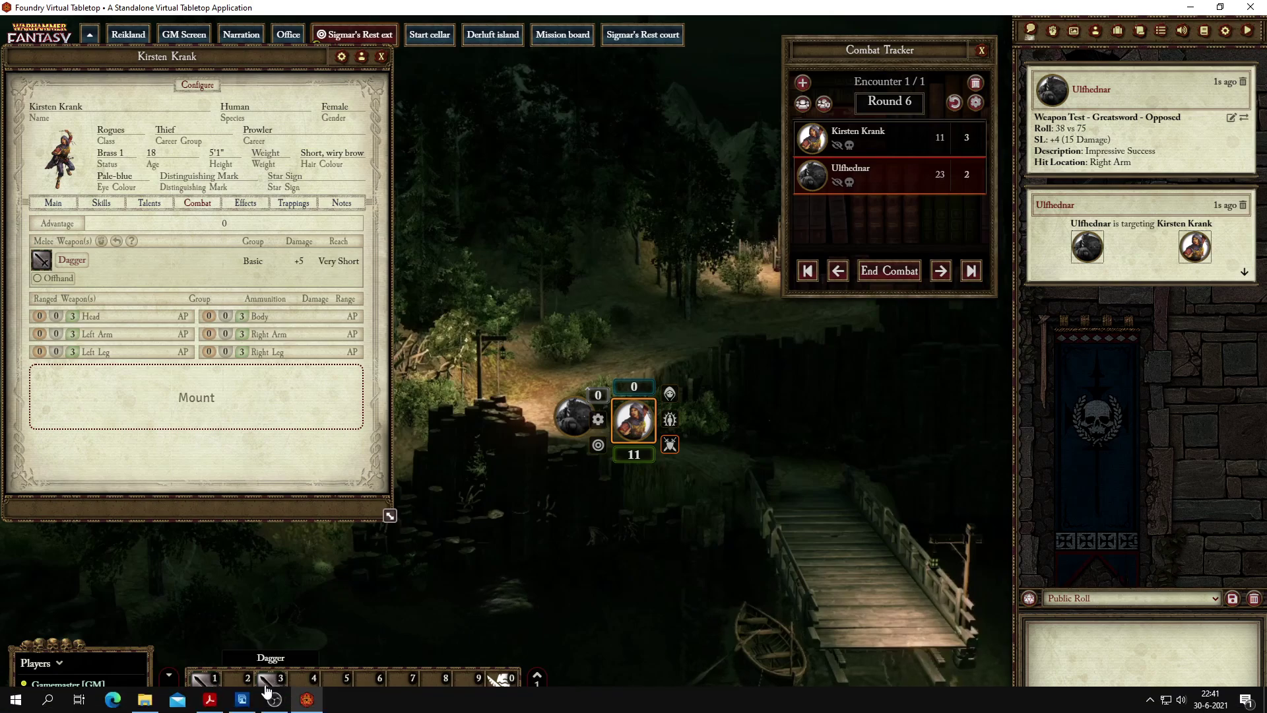
left_click(276, 690)
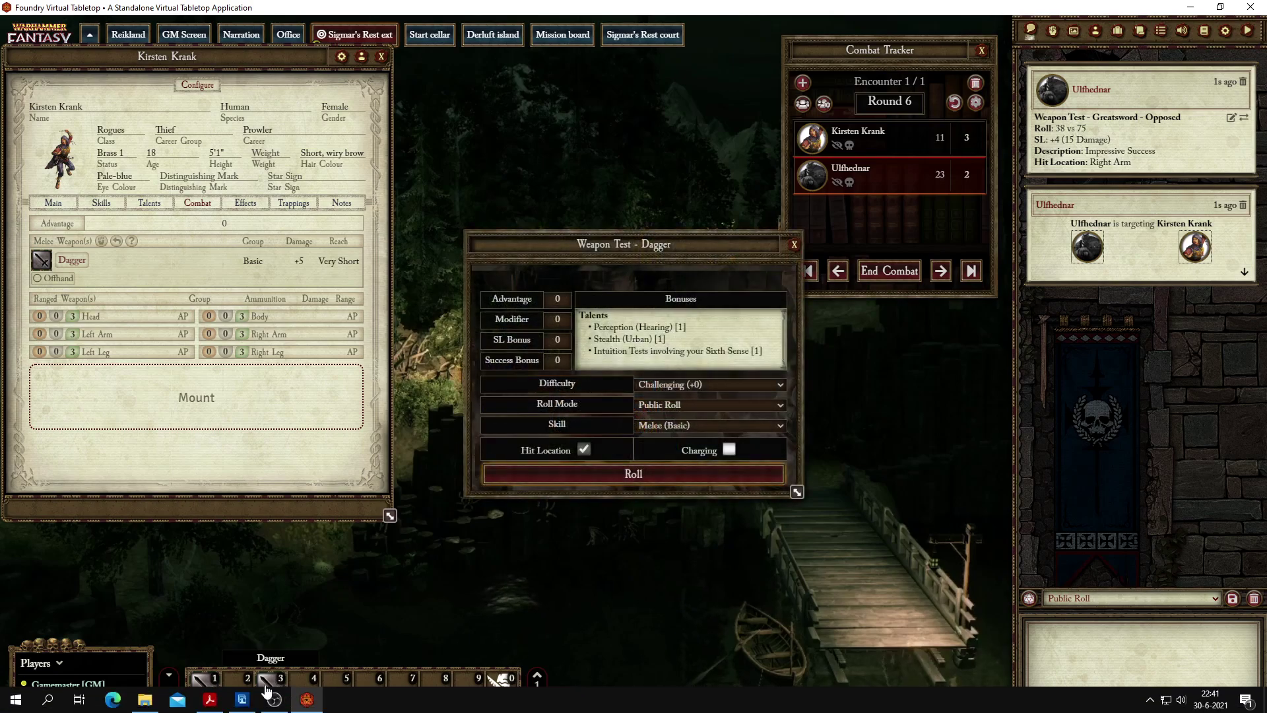
left_click(646, 474)
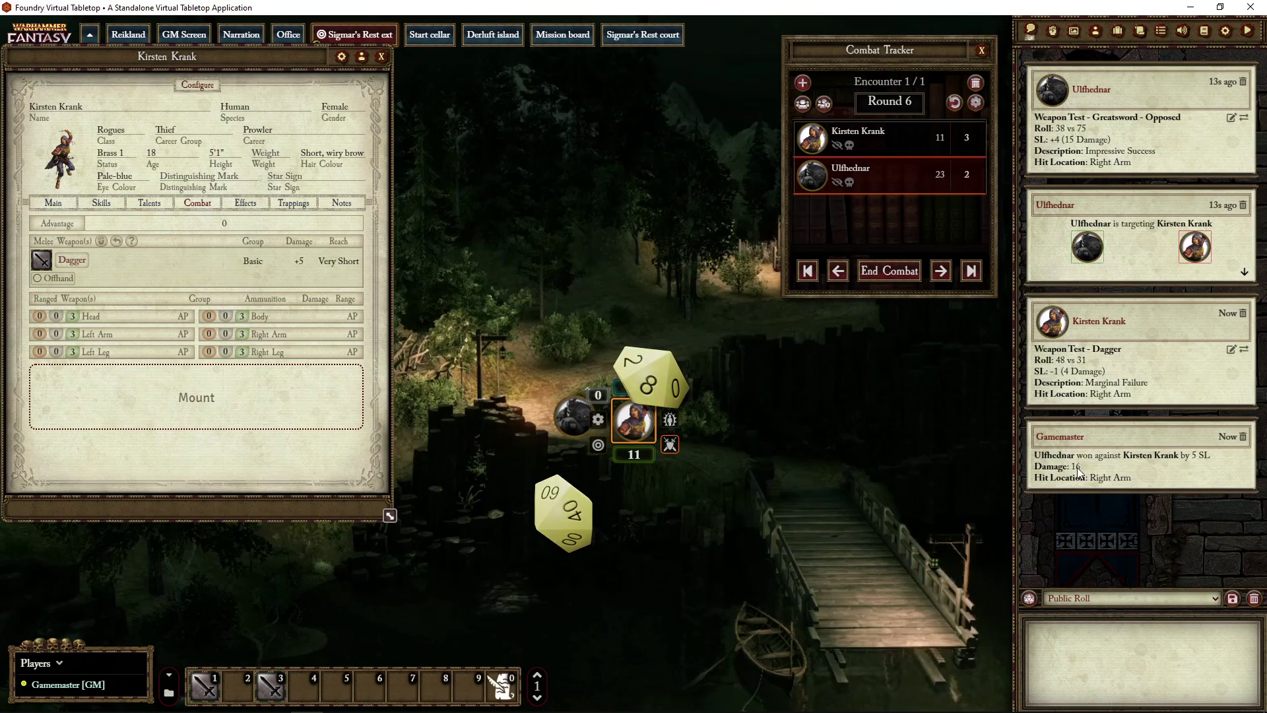
right_click(1078, 467)
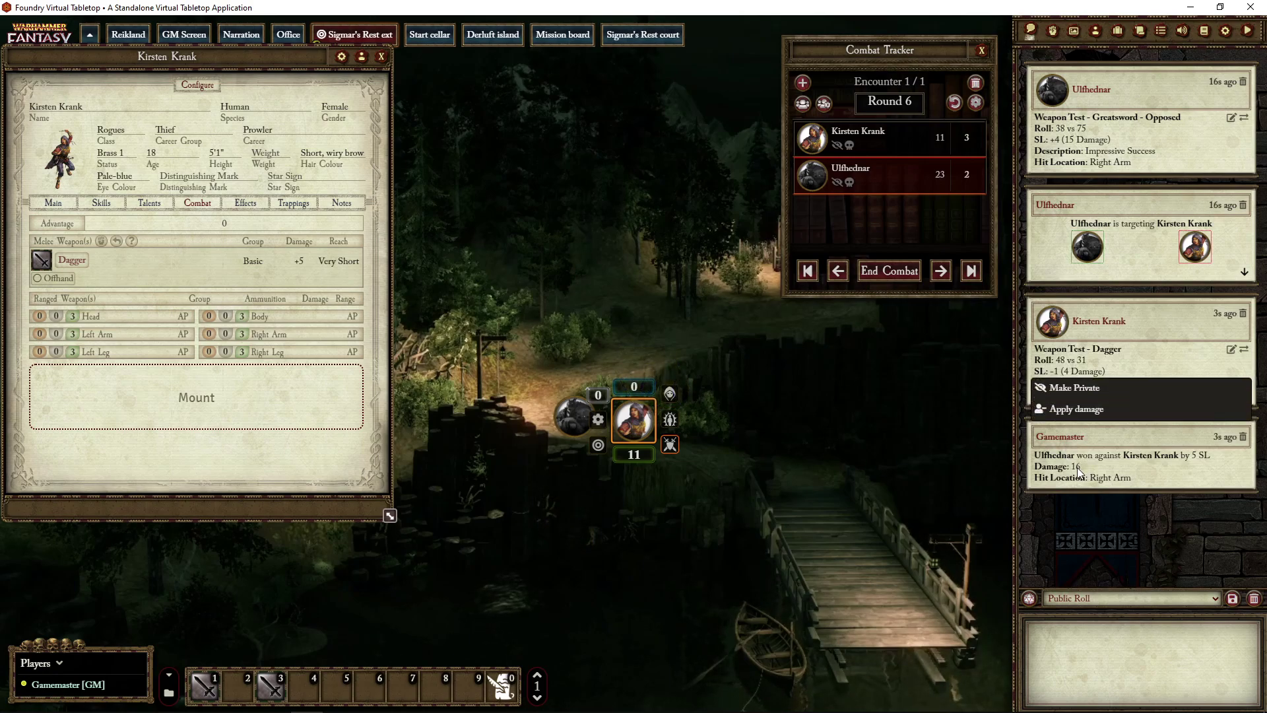
left_click(1069, 345)
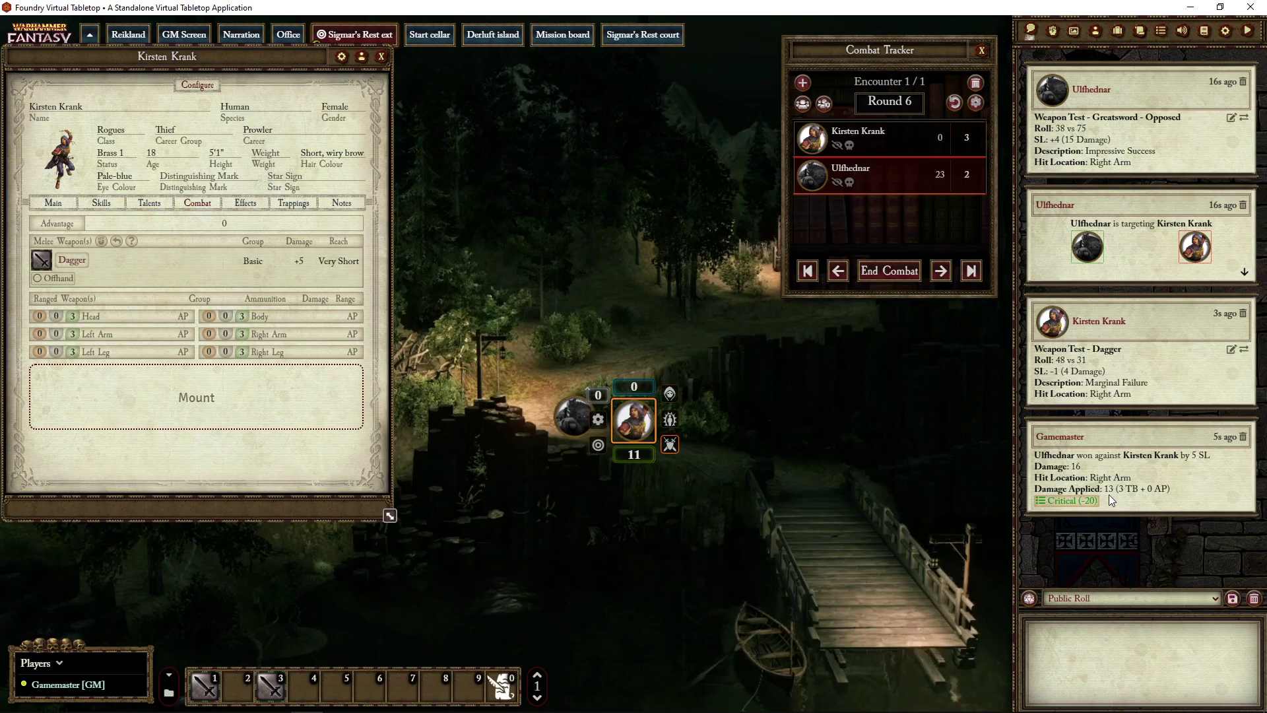
Roll the Critical (-20) arm wound and add Dislocated Shoulder to Kirsten's critical wounds.
left_click(53, 202)
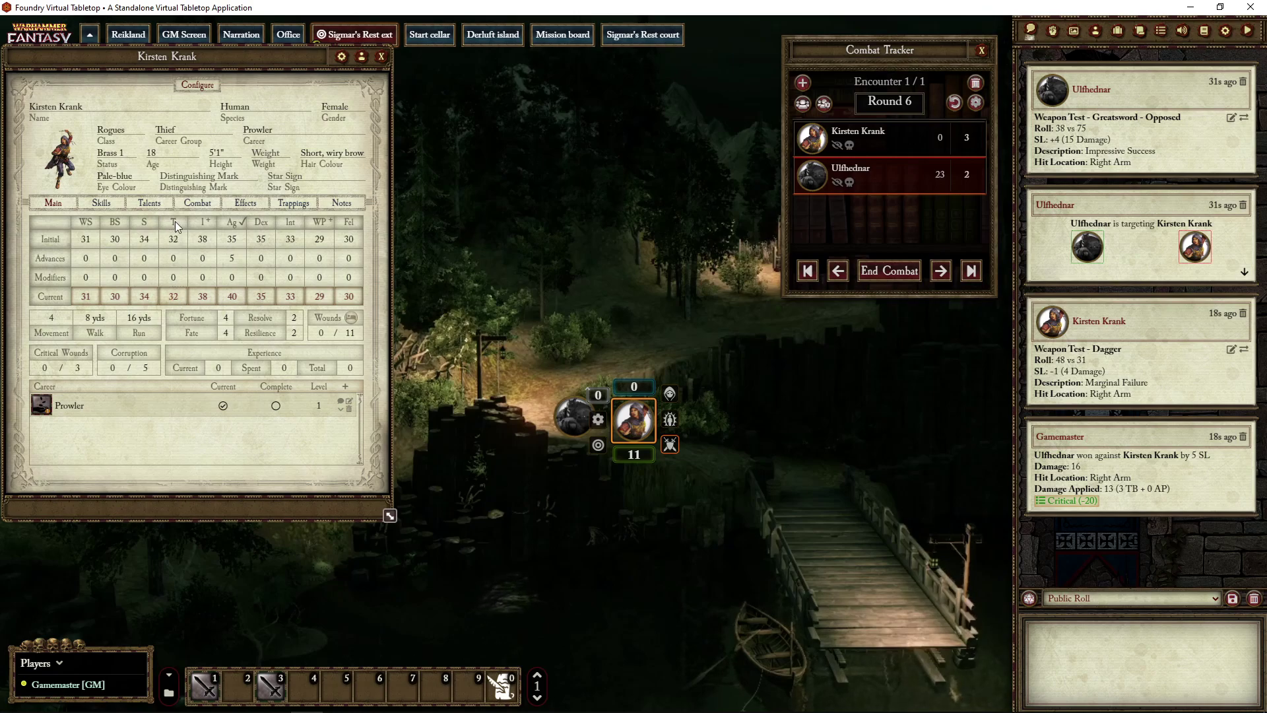
left_click(1077, 502)
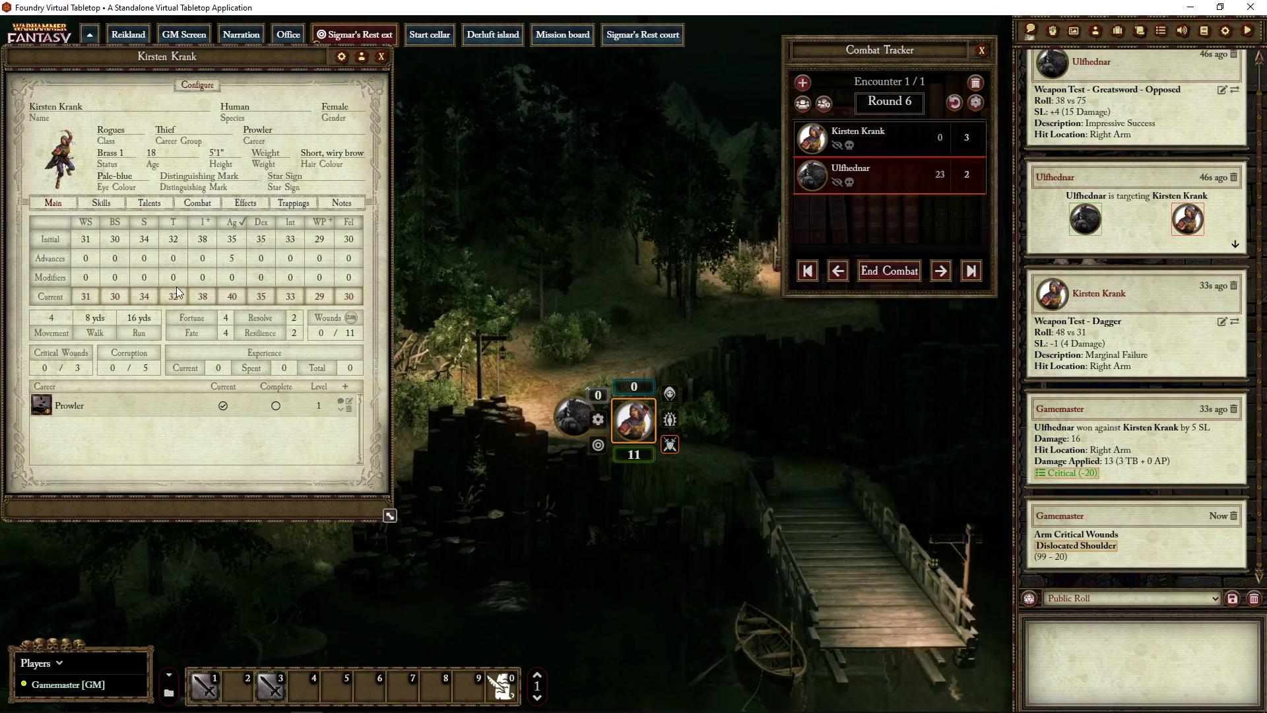
left_click(246, 203)
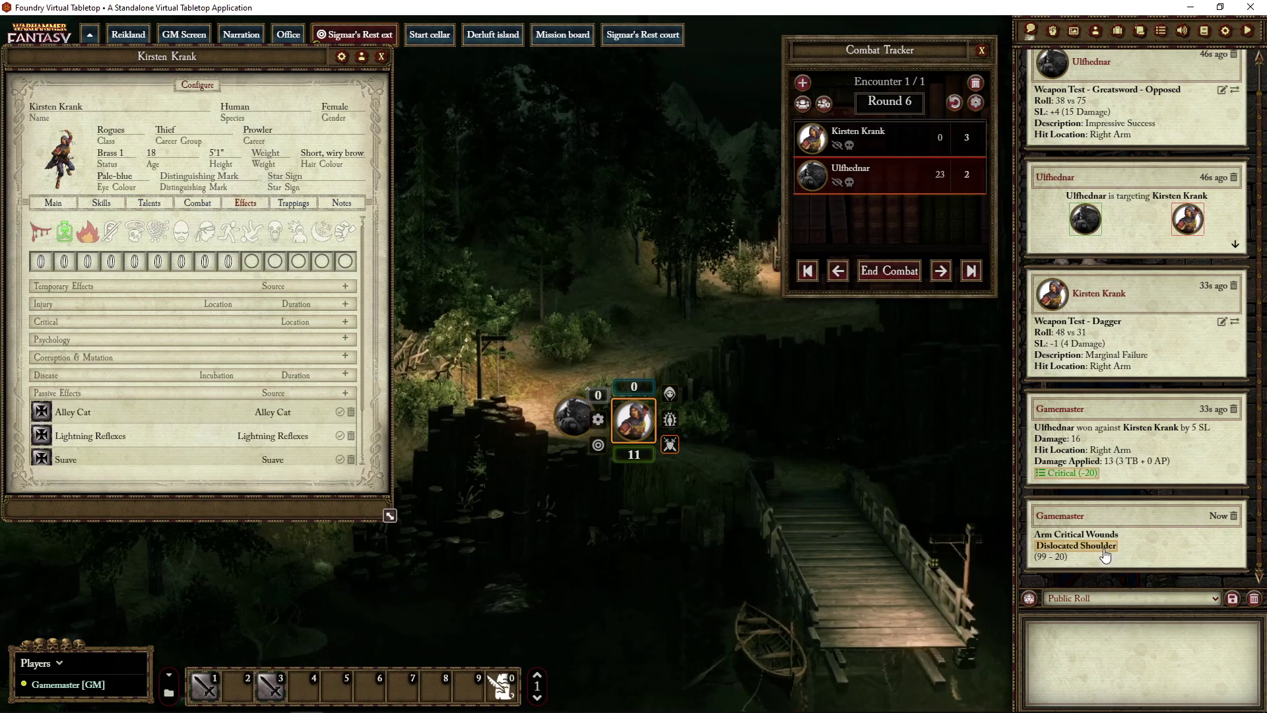
left_click_drag(1102, 549, 249, 332)
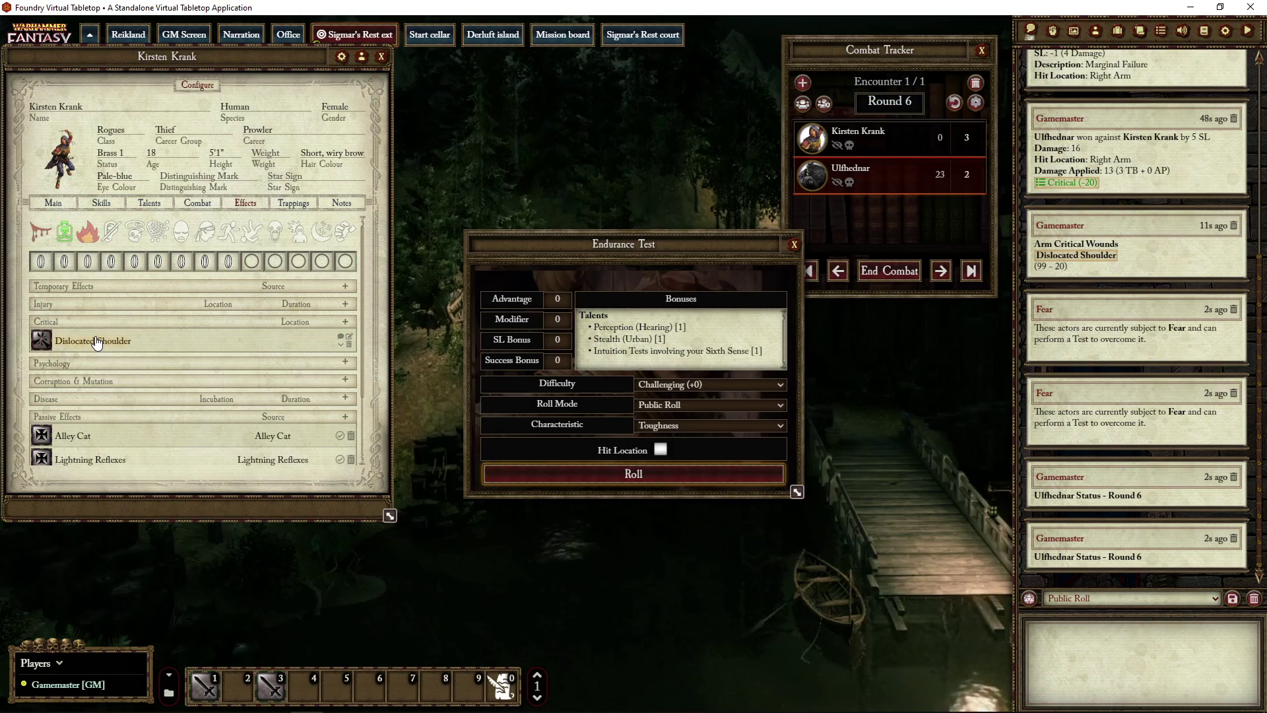
Pass Kirsten's Endurance Test (+3 SL), then move combat to Round 7 on her turn.
left_click(647, 474)
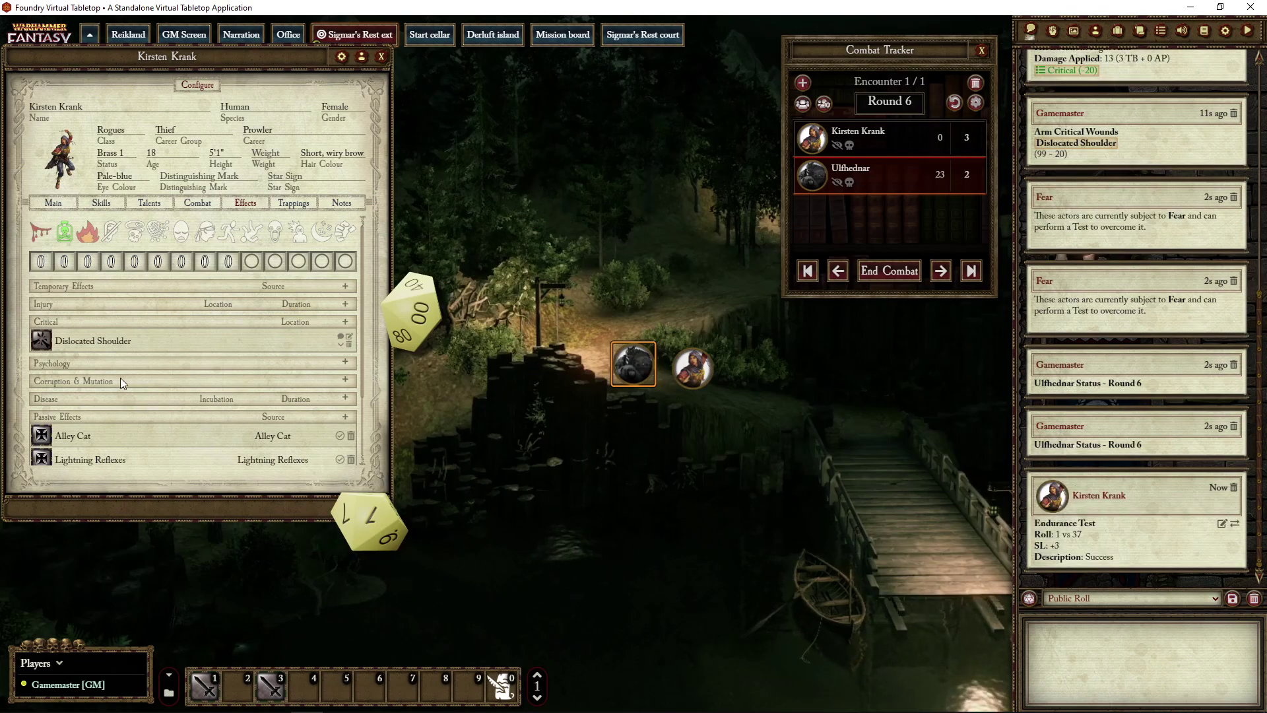
left_click(95, 341)
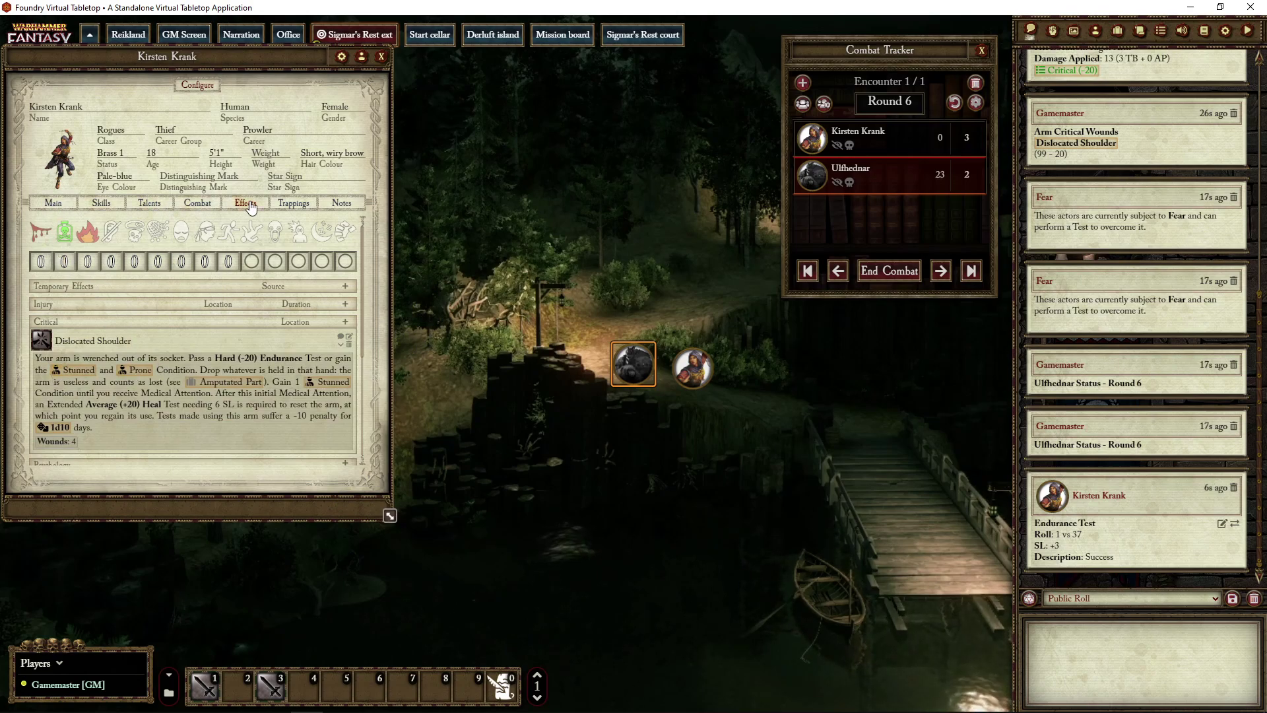
left_click(94, 340)
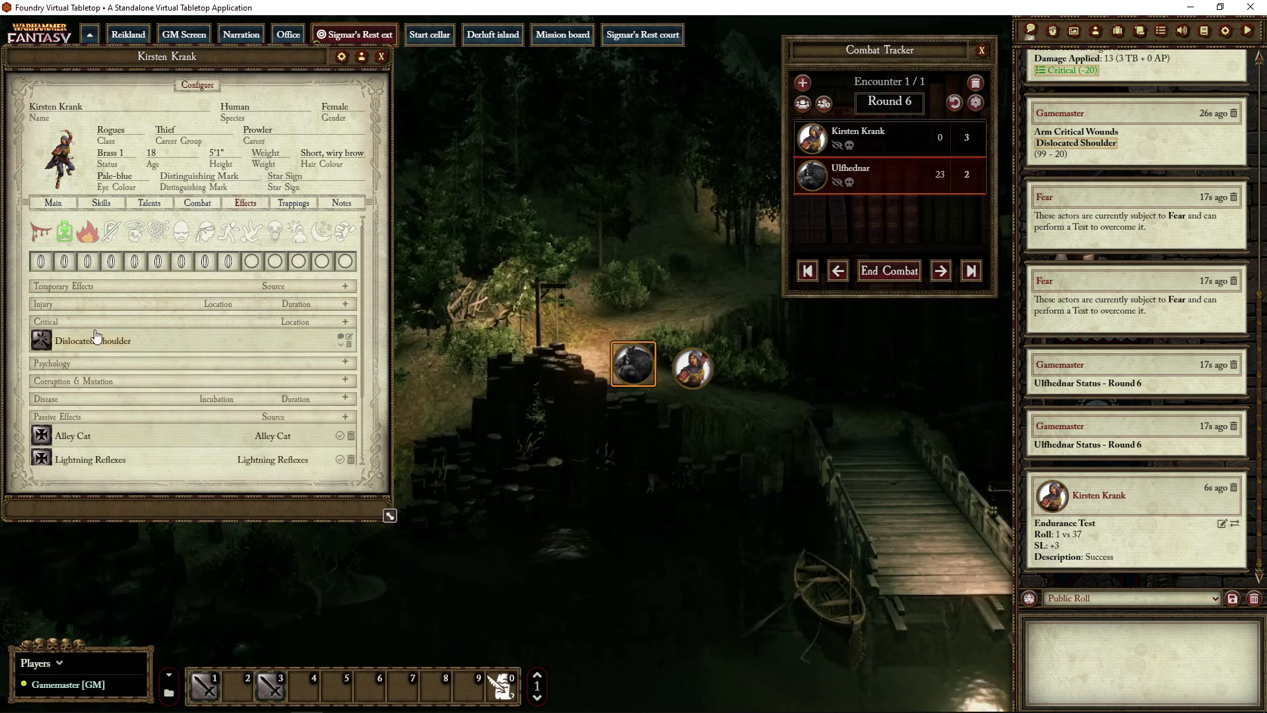
left_click(53, 203)
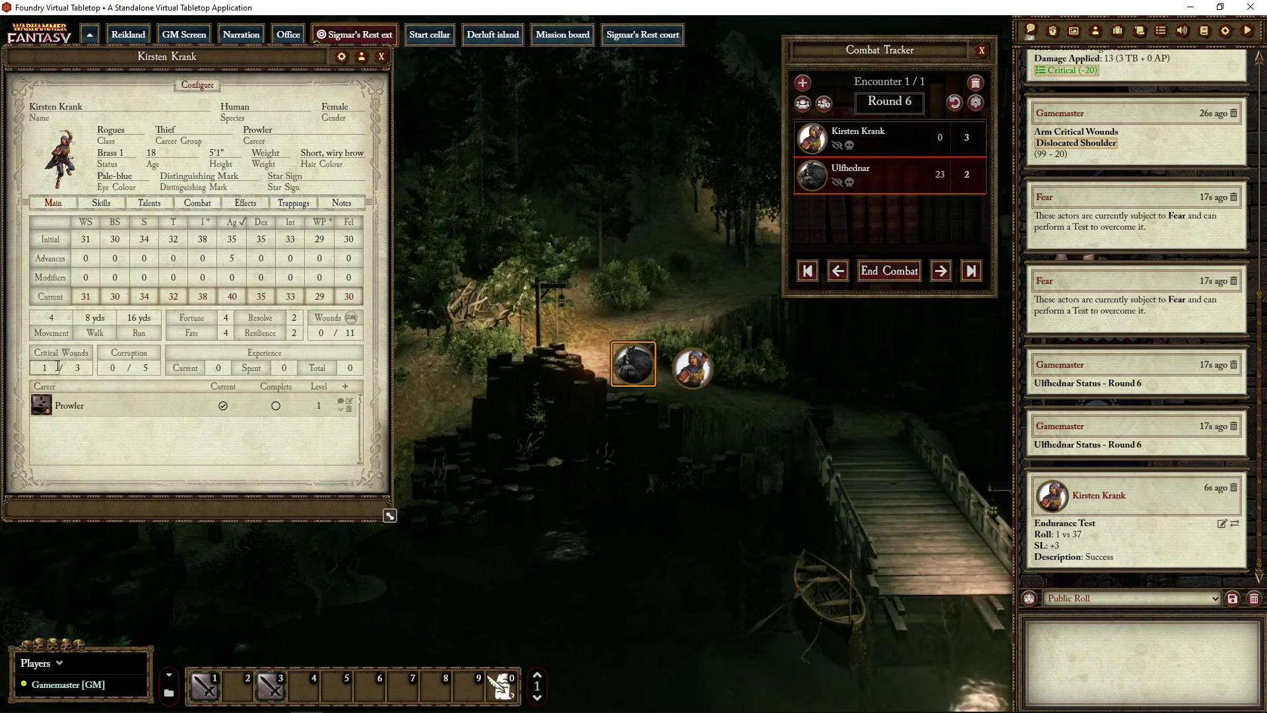
left_click(941, 272)
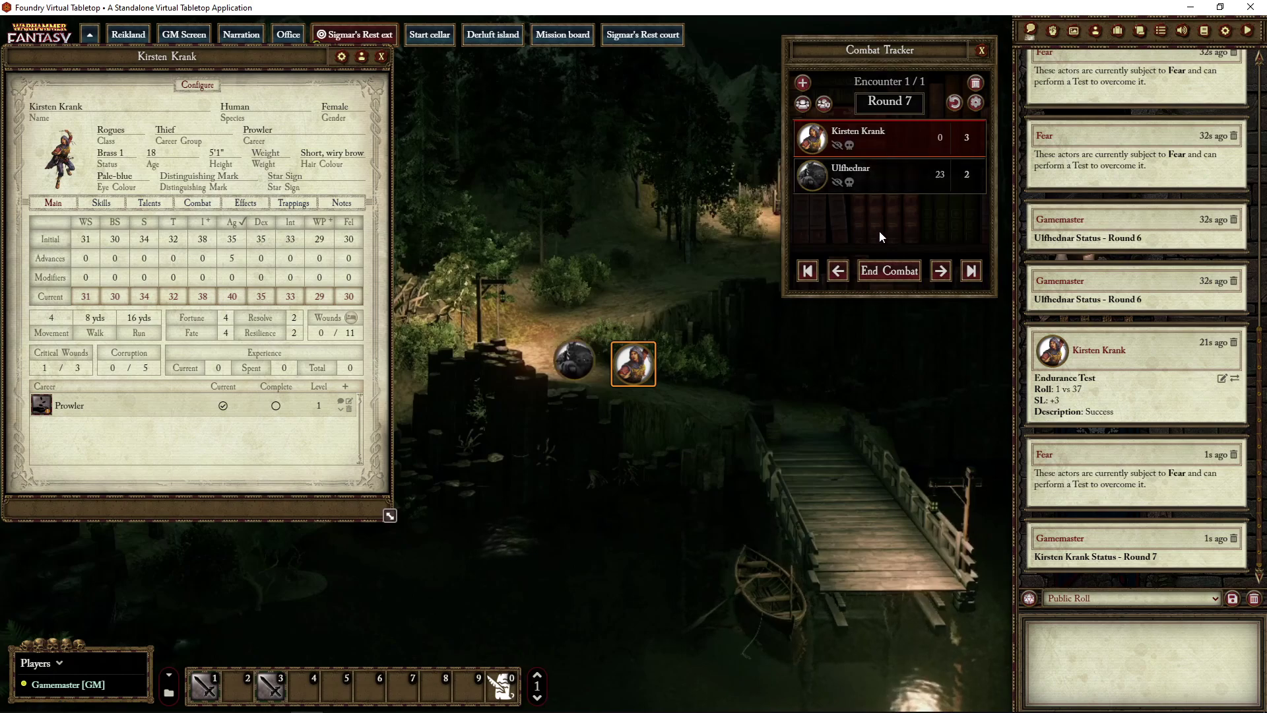
Pass the turn to Ulfhednar, target Kirsten, and roll his Greatsword attack.
left_click(941, 271)
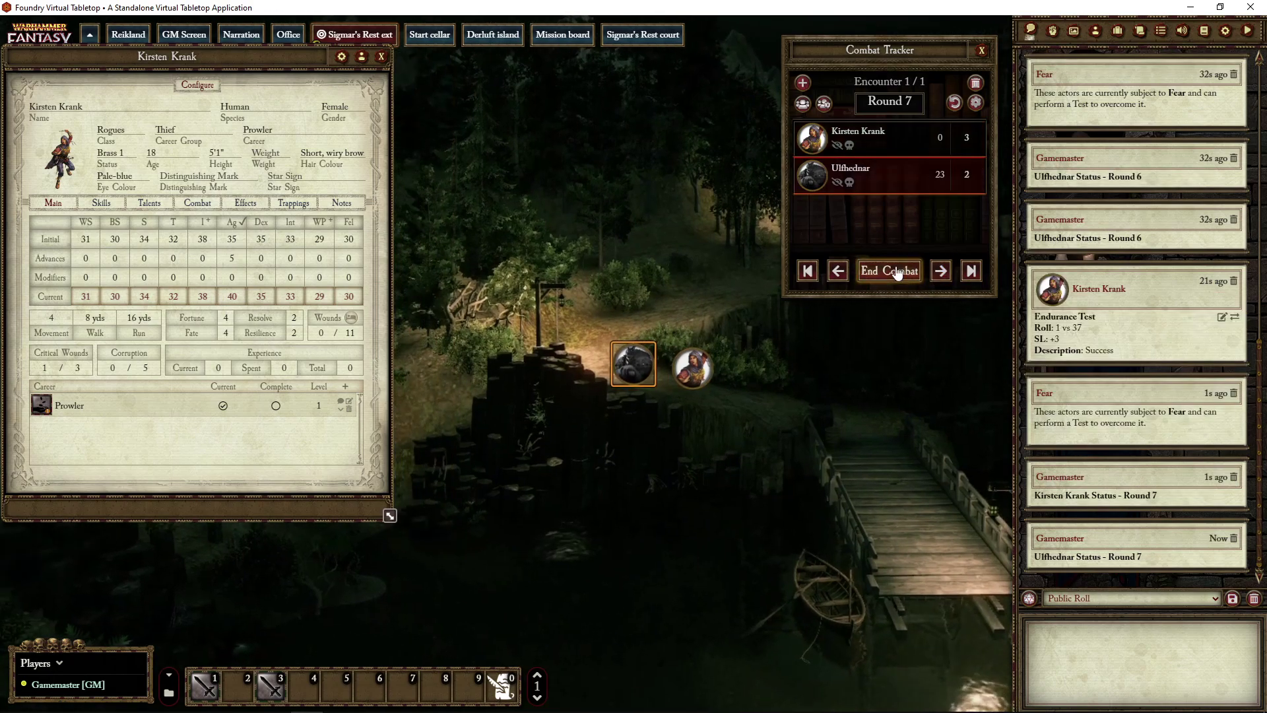
right_click(634, 374)
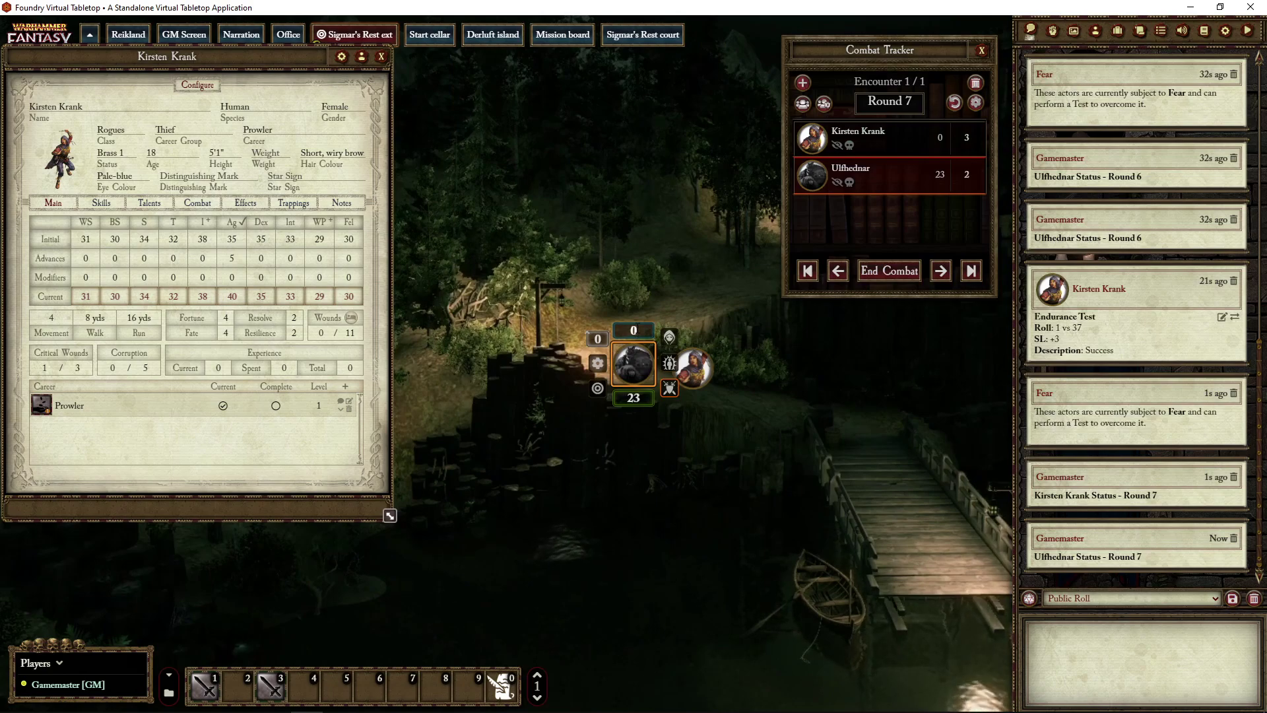
right_click(677, 381)
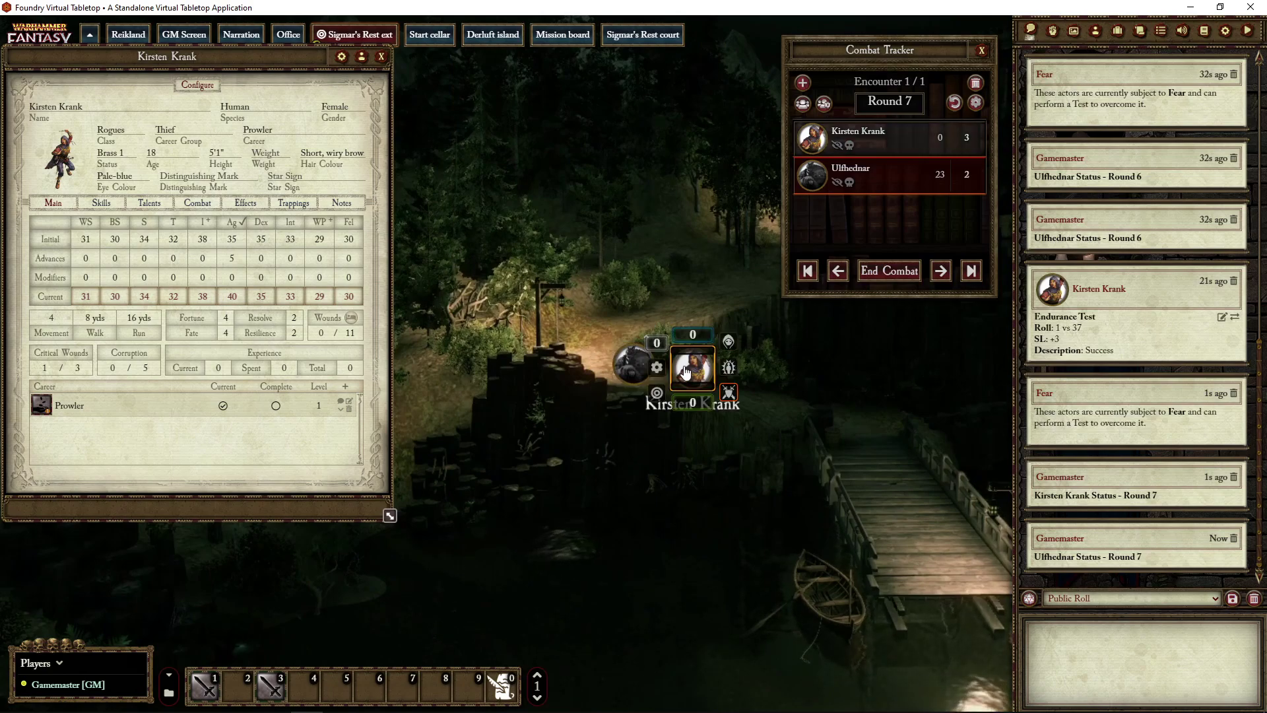
left_click(657, 393)
left_click(632, 365)
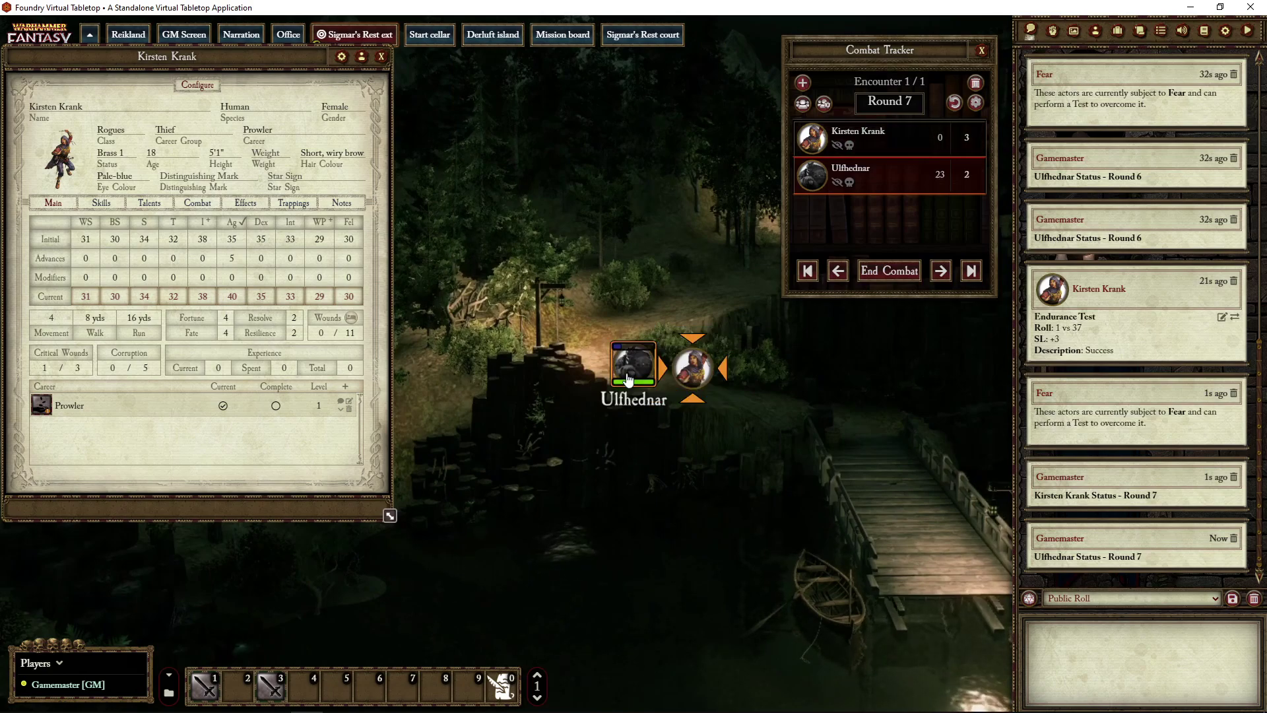
left_click(211, 690)
left_click(655, 475)
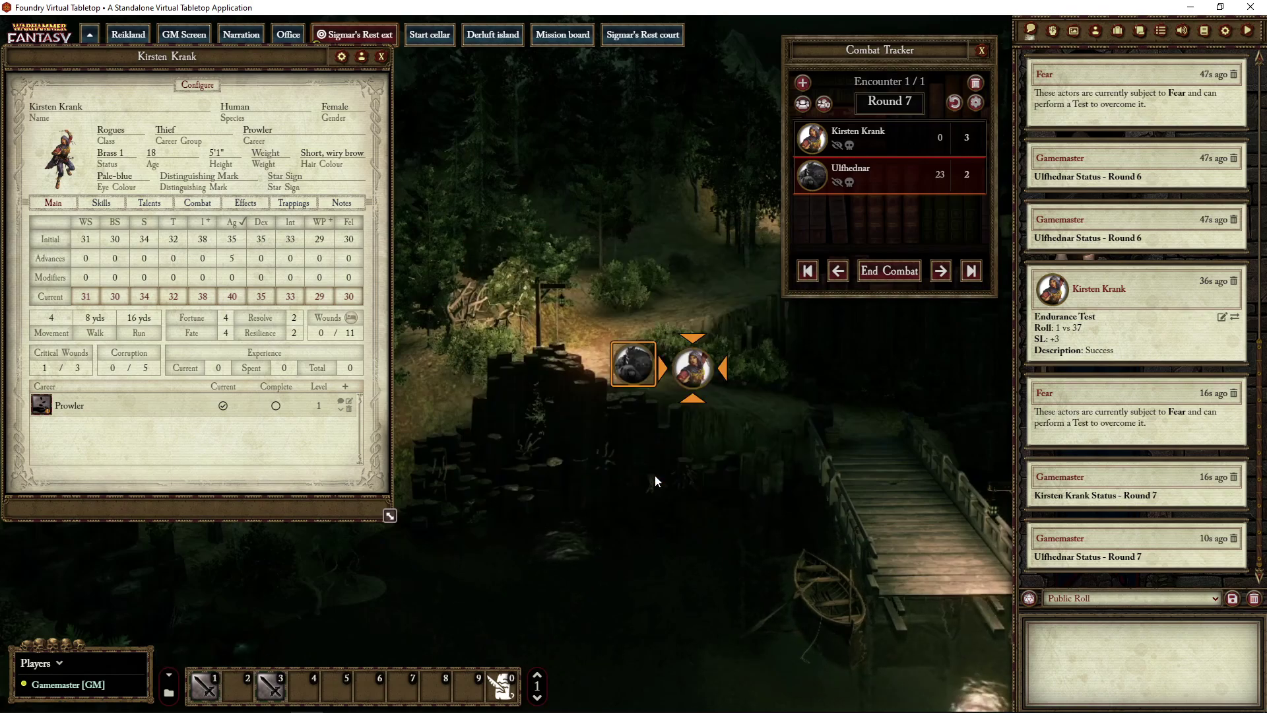
Roll Kirsten's failed Dagger defence, apply 15 damage, and roll the Sliced Tendons arm critical.
left_click(691, 376)
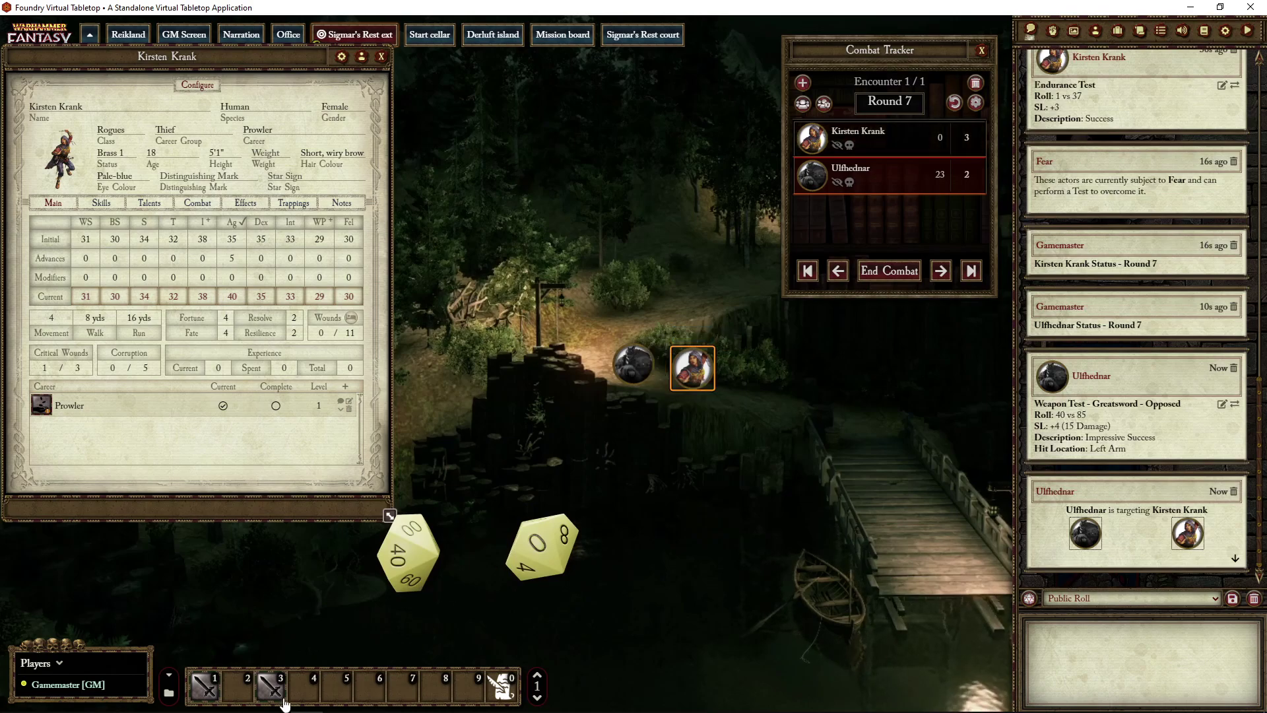
left_click(272, 687)
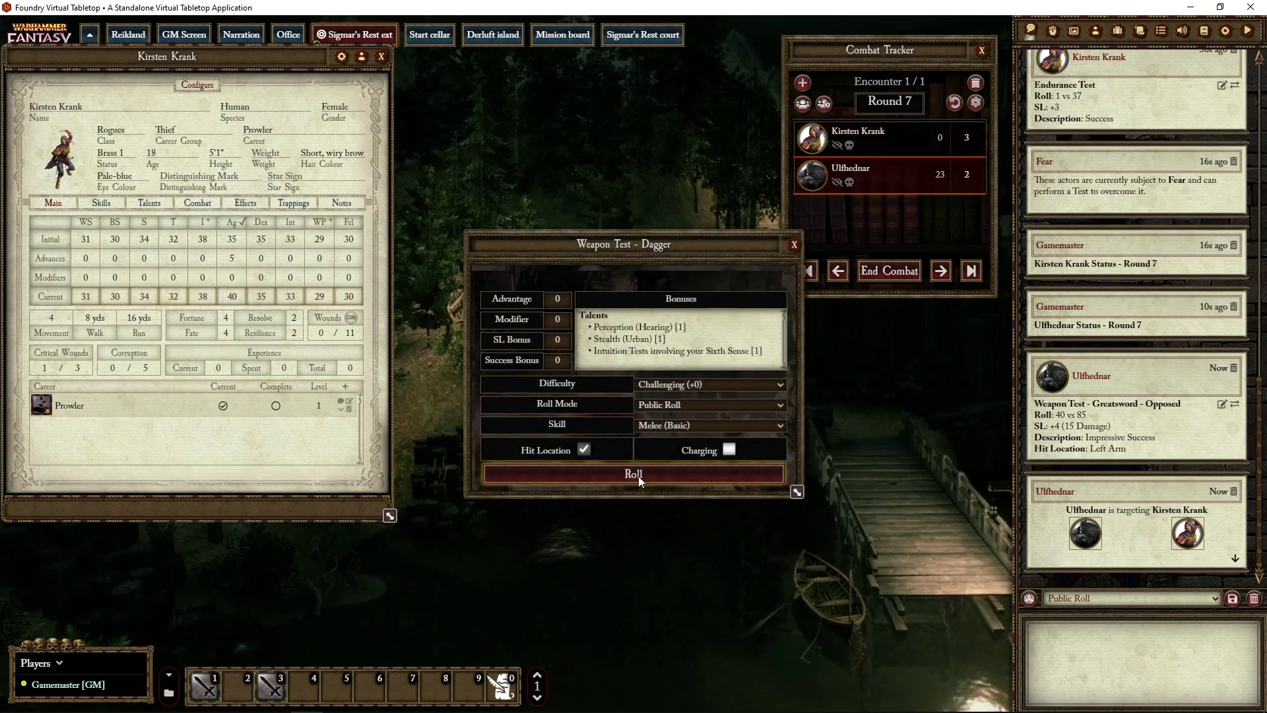
left_click(639, 477)
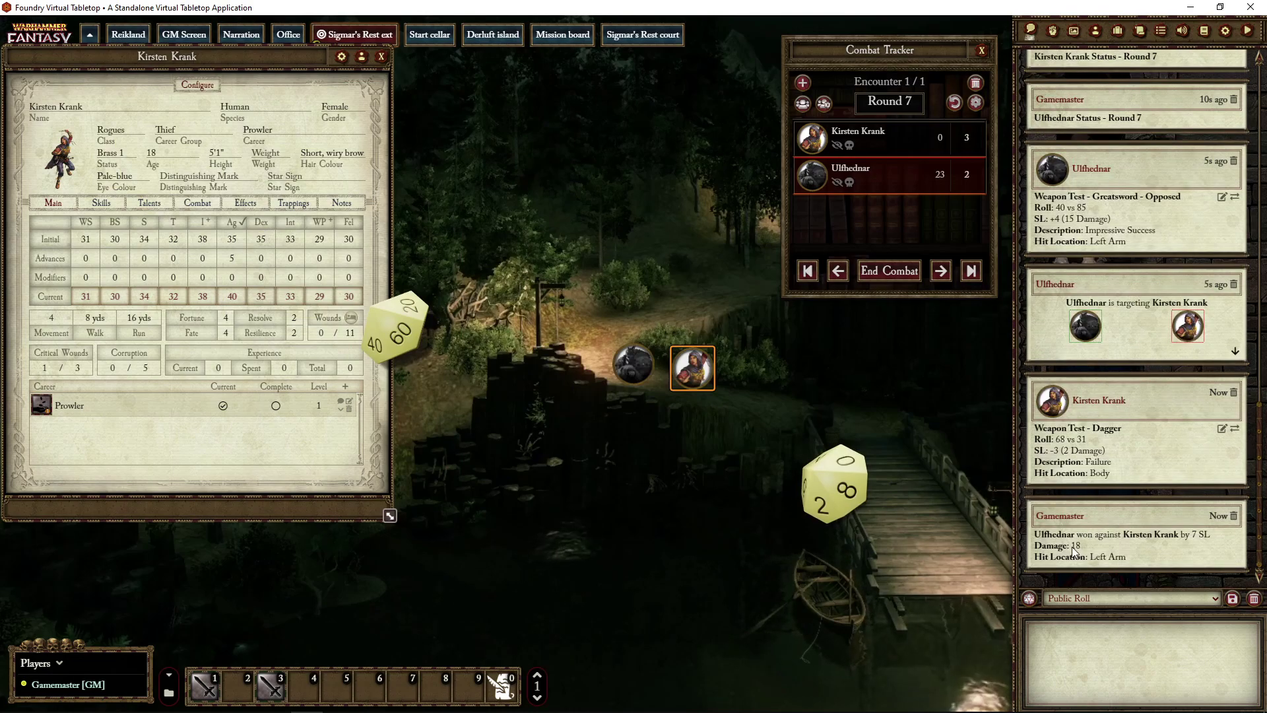
right_click(1076, 544)
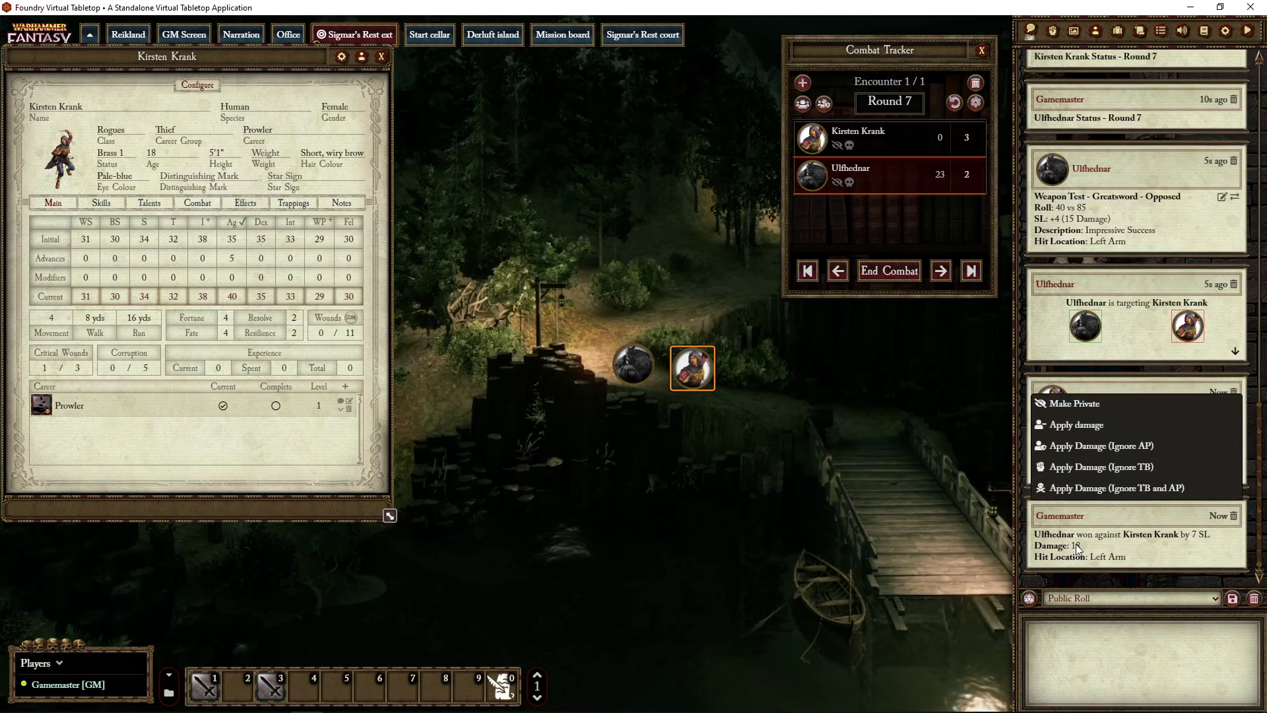
left_click(1088, 426)
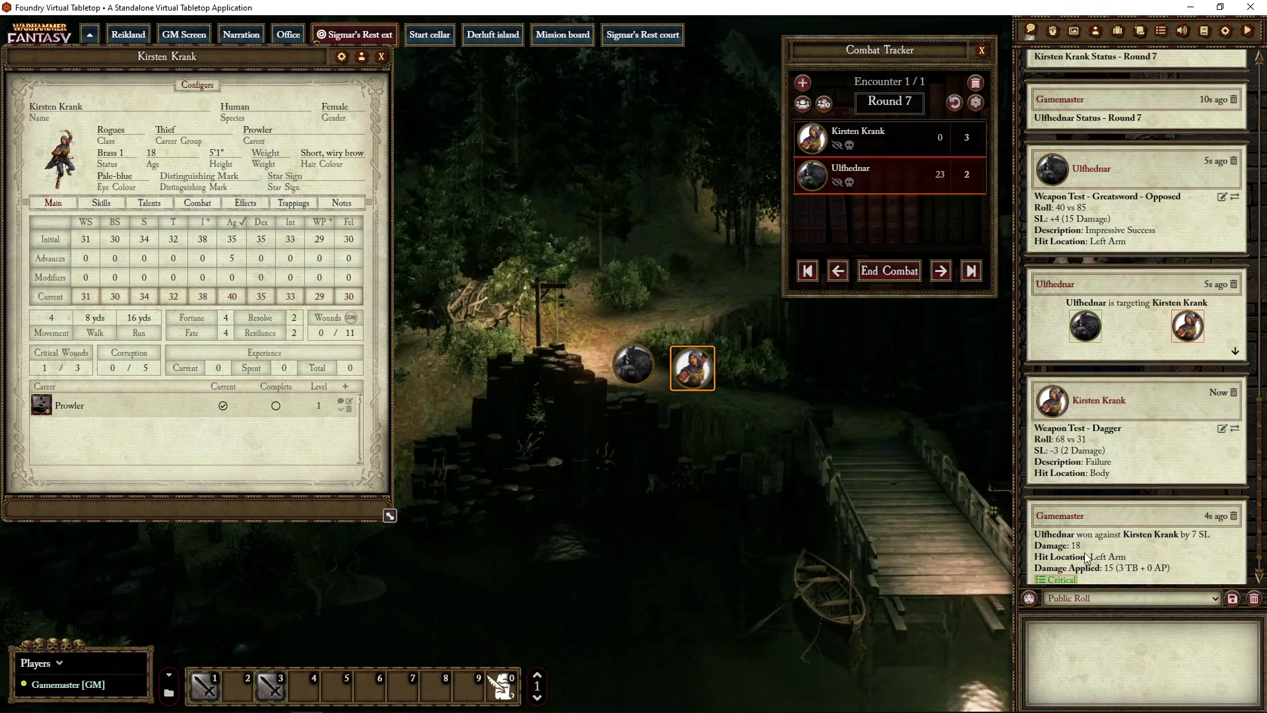
left_click(1056, 579)
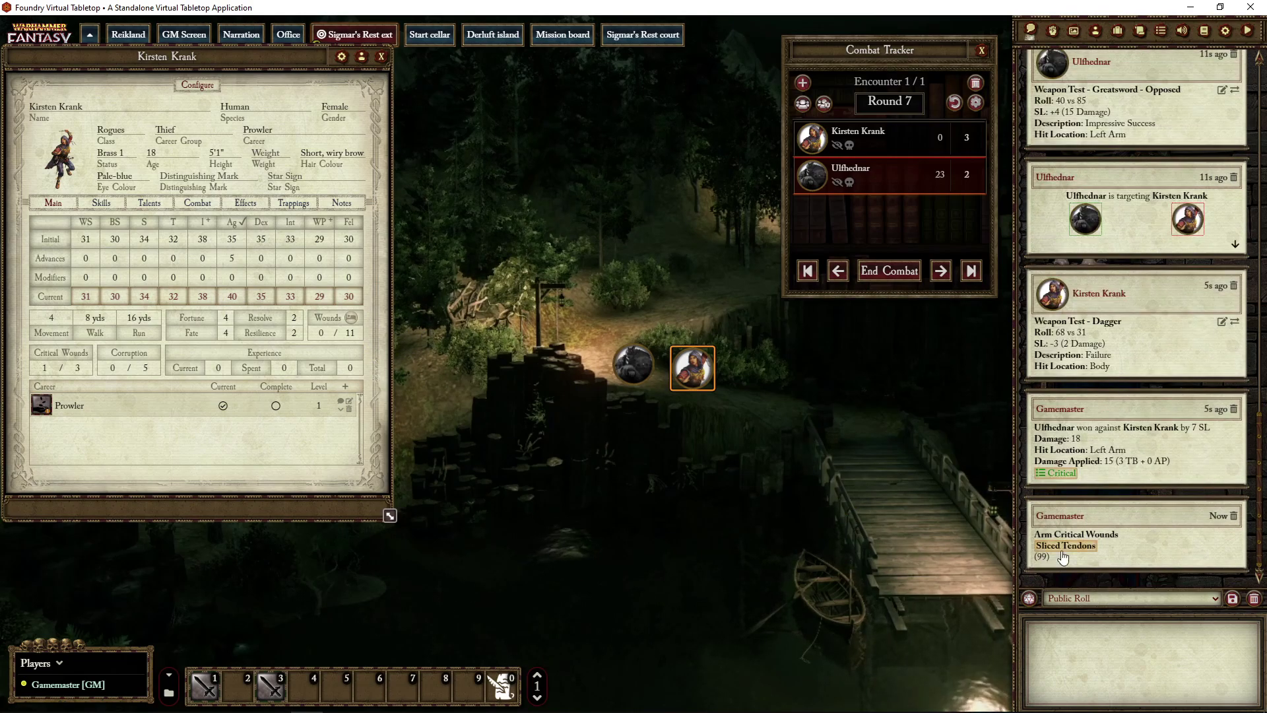
Add Sliced Tendons to Kirsten's effects and fail the Hard Endurance Test (79 vs 17, −6 SL).
left_click(243, 207)
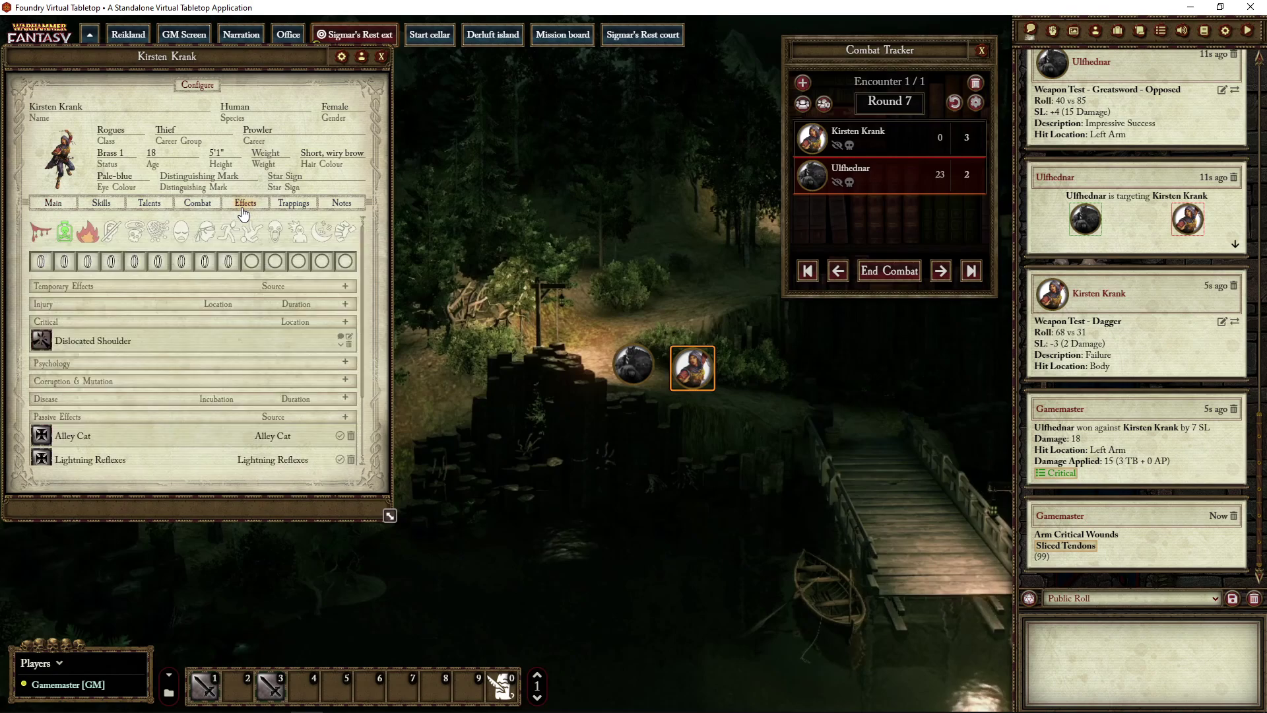
left_click_drag(1090, 548, 180, 336)
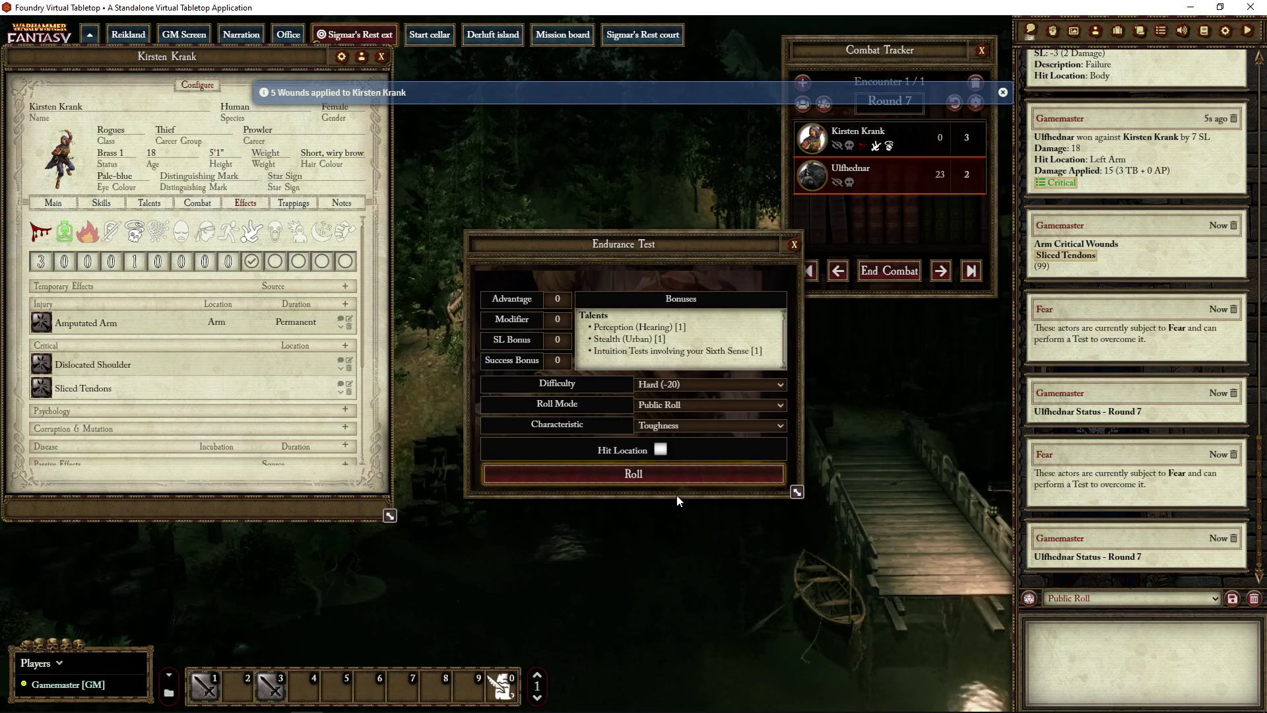
left_click(657, 481)
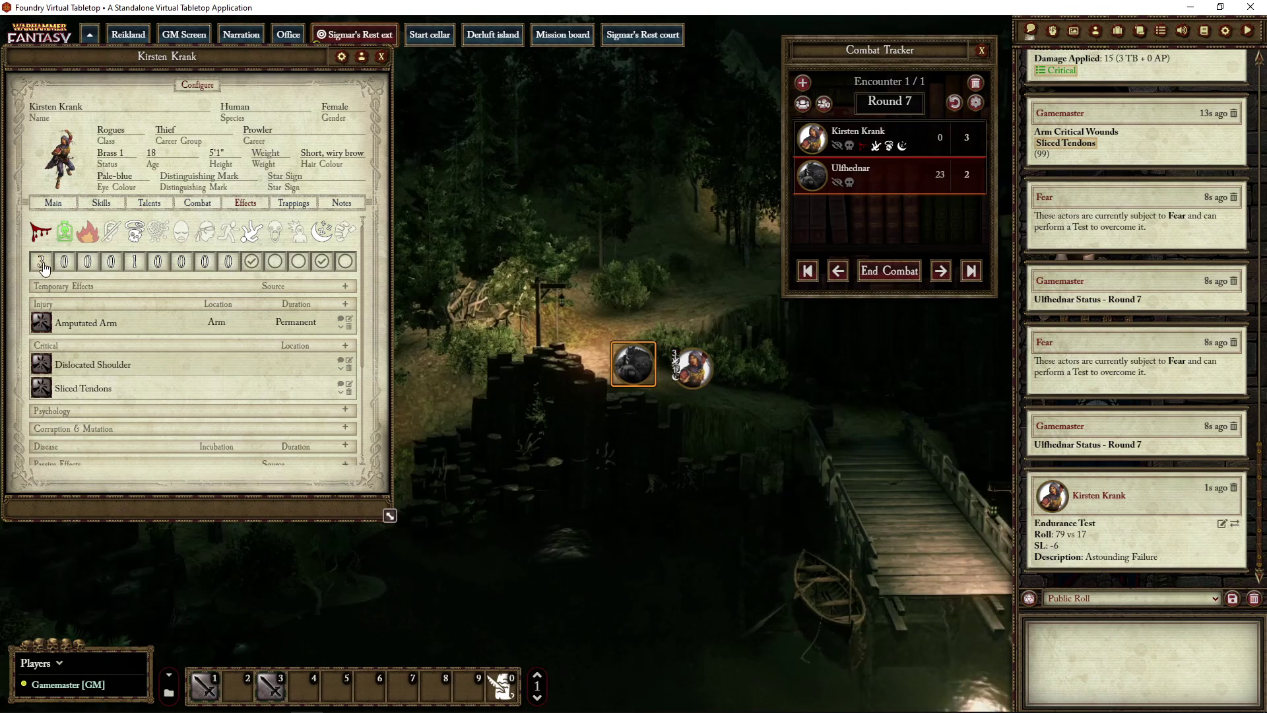
Check Kirsten's Main and Effects tabs showing 2/3 critical wounds and Bleeding 3.
left_click(57, 205)
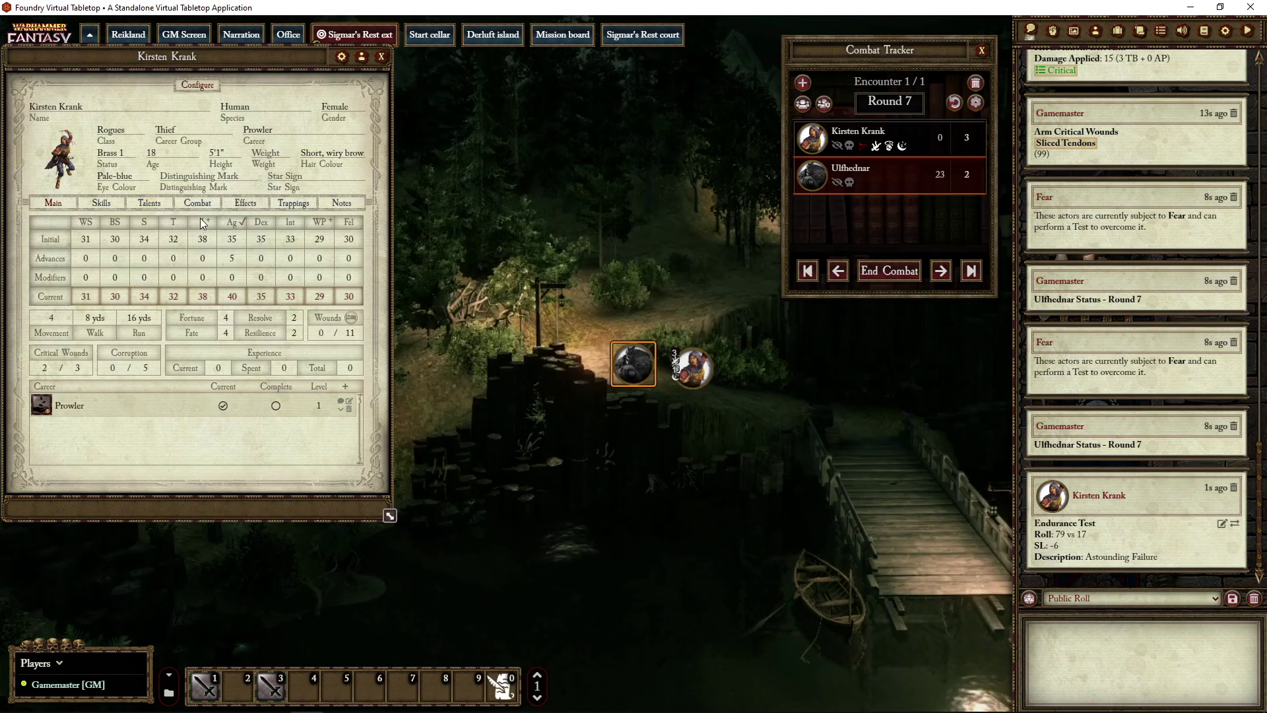
left_click(243, 205)
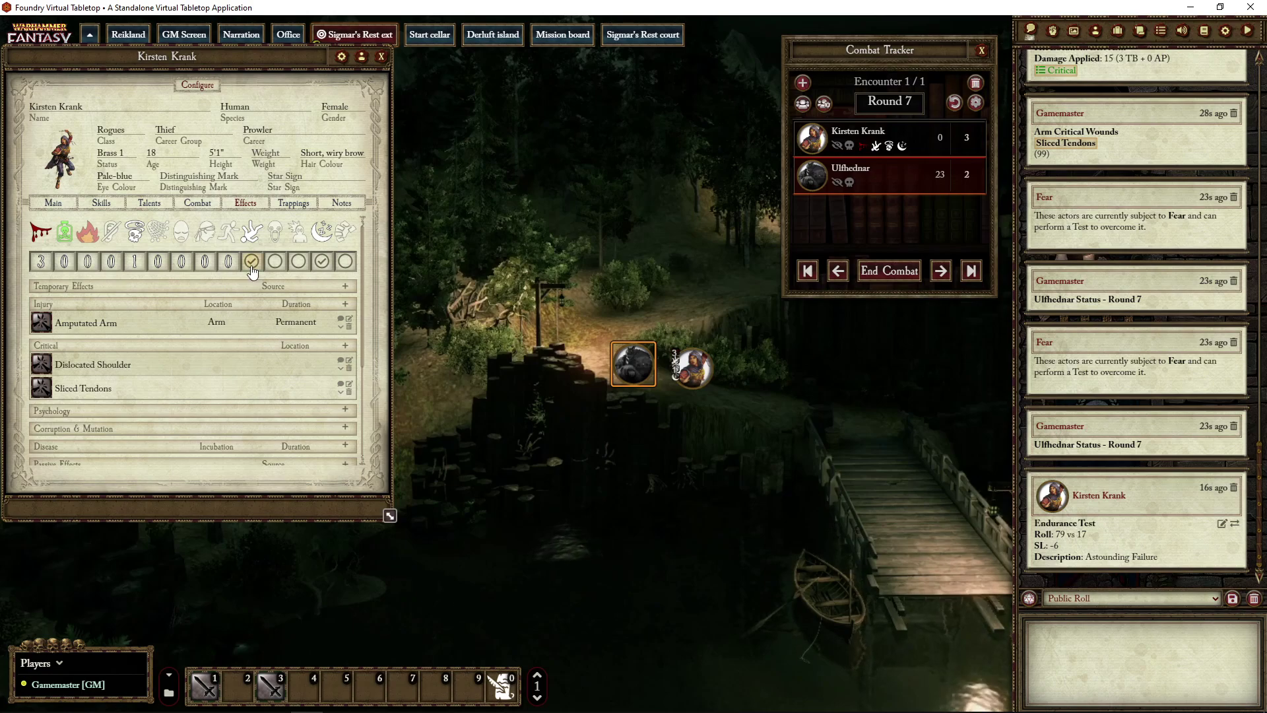
left_click(46, 202)
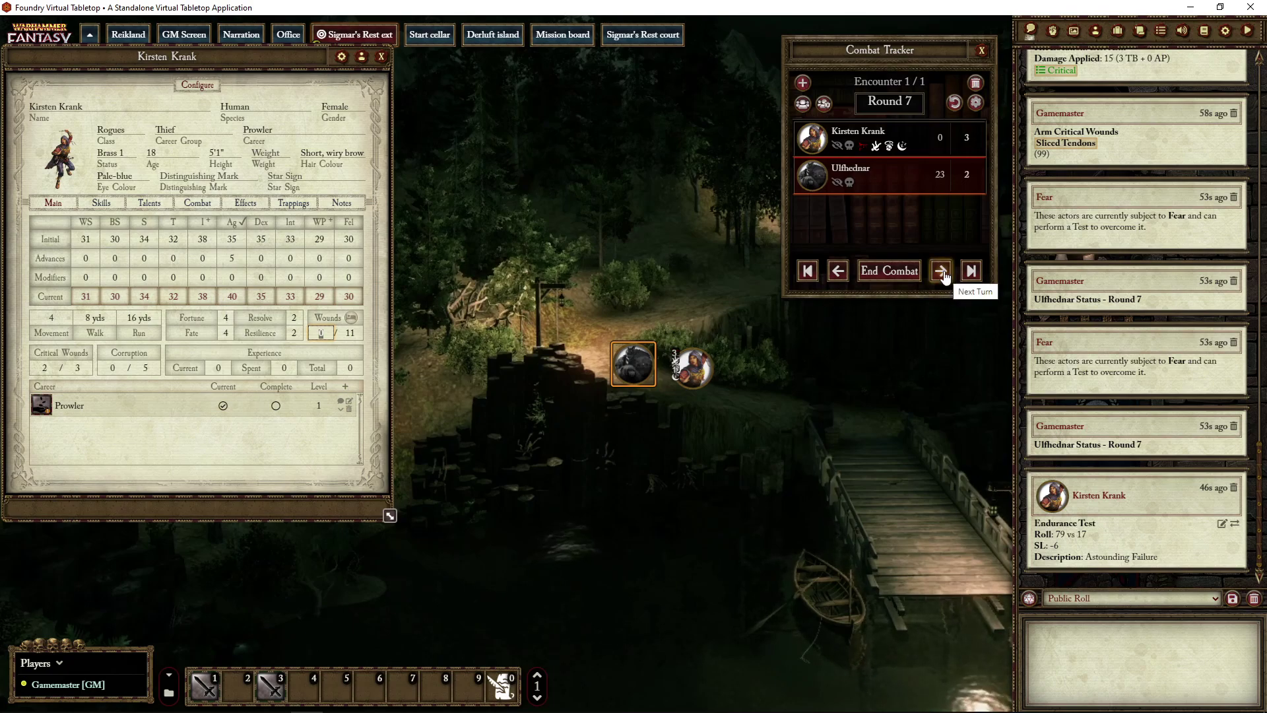
Start Round 8 and apply Bleeding 3's 3 damage, killing Kirsten from blood loss.
left_click(942, 272)
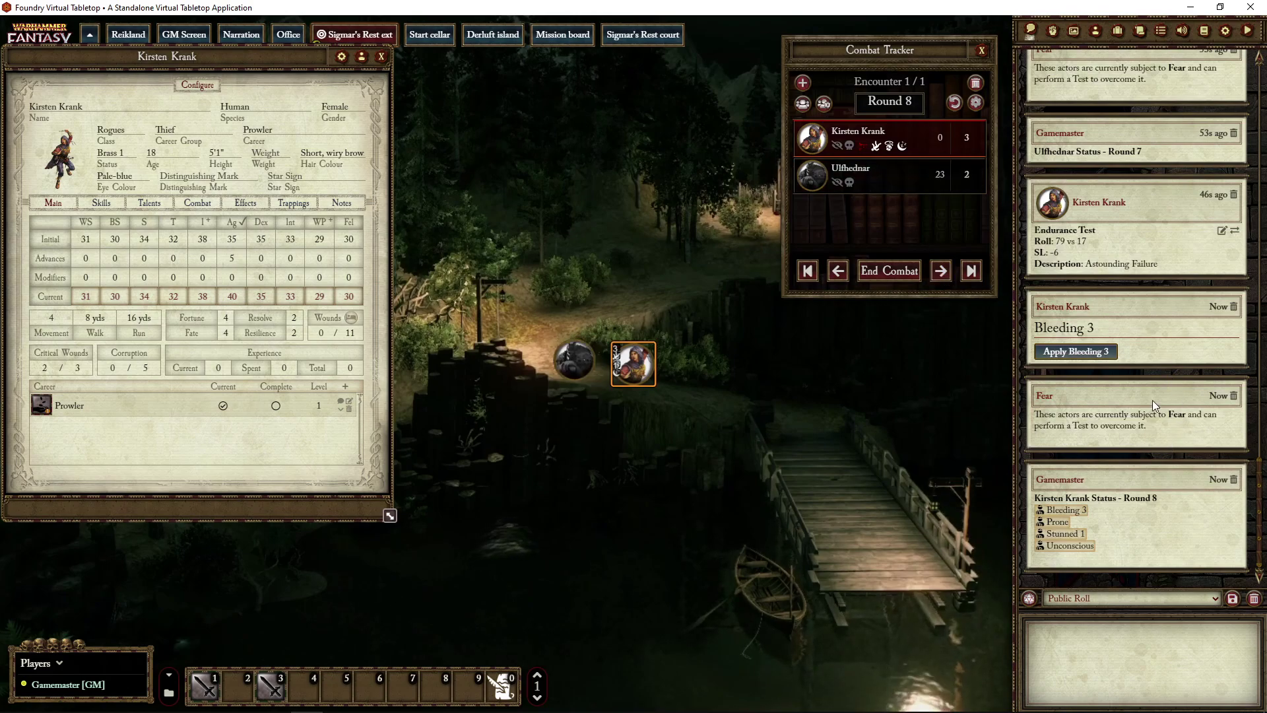
left_click(1064, 357)
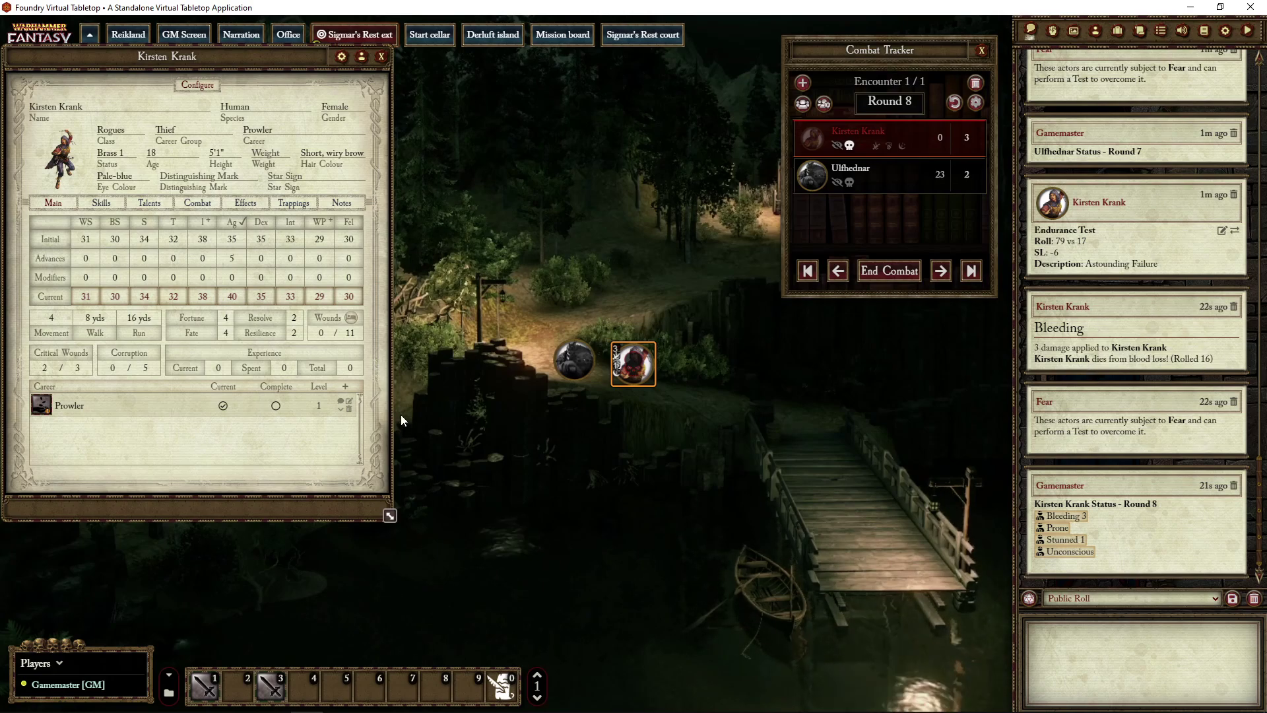
Remove Kirsten's Bleeding, Stunned and other condition counters on the Effects tab.
left_click(251, 206)
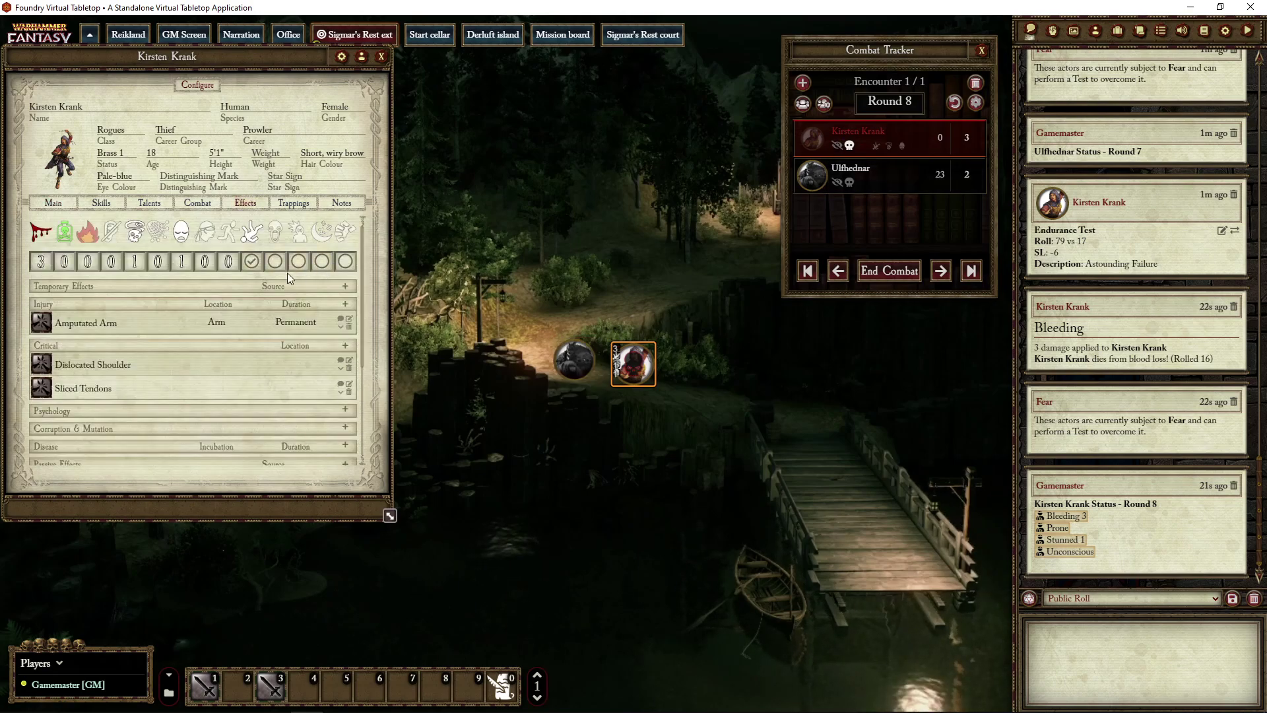
left_click(252, 263)
right_click(41, 264)
right_click(40, 264)
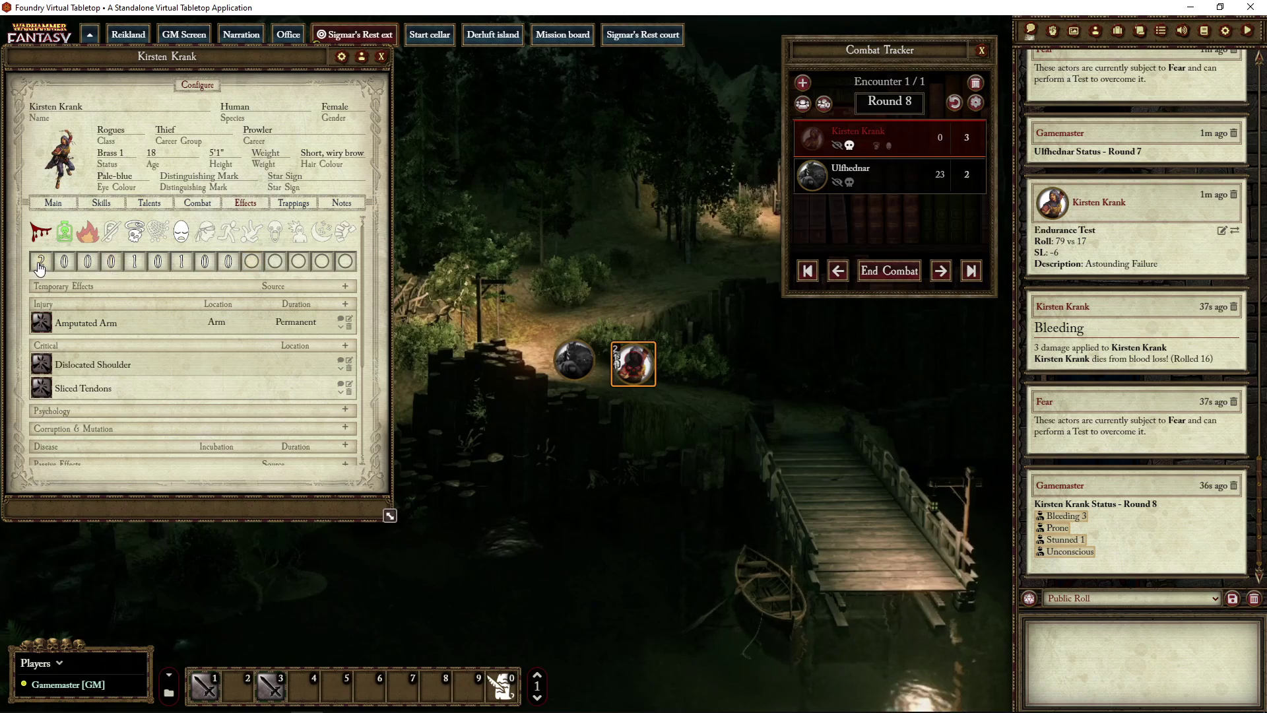
right_click(41, 264)
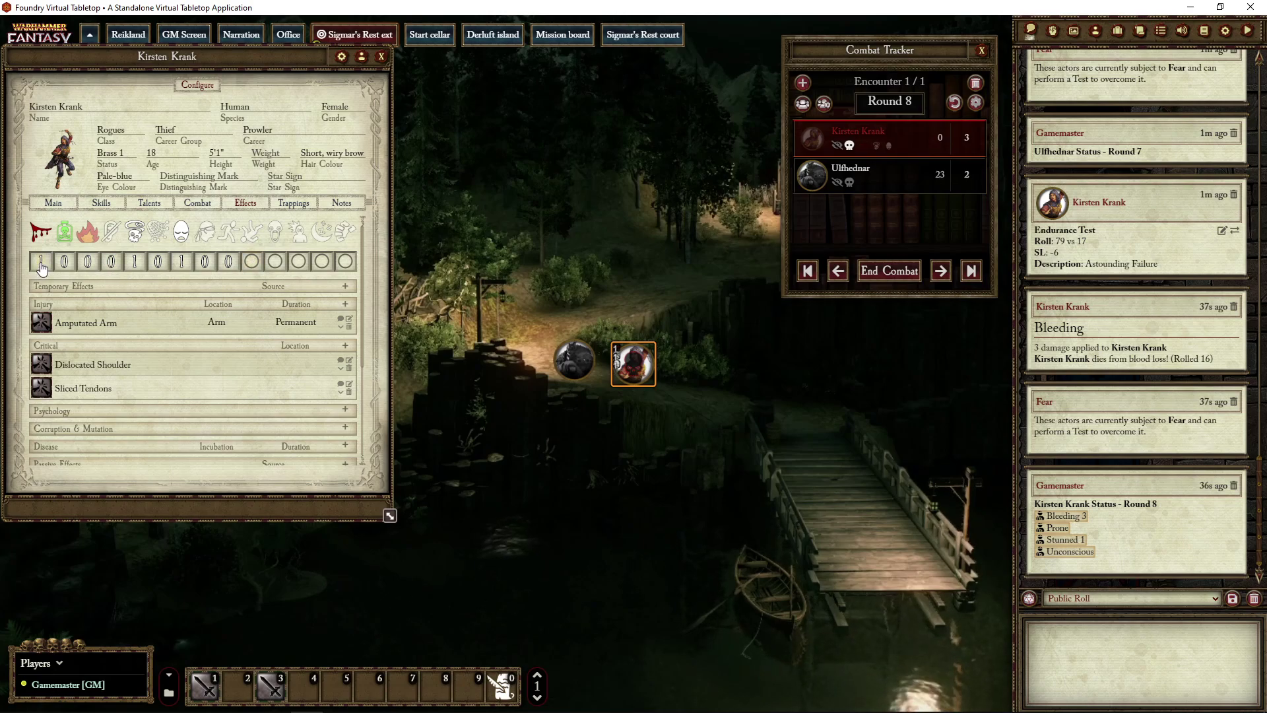
right_click(181, 265)
right_click(181, 264)
right_click(136, 262)
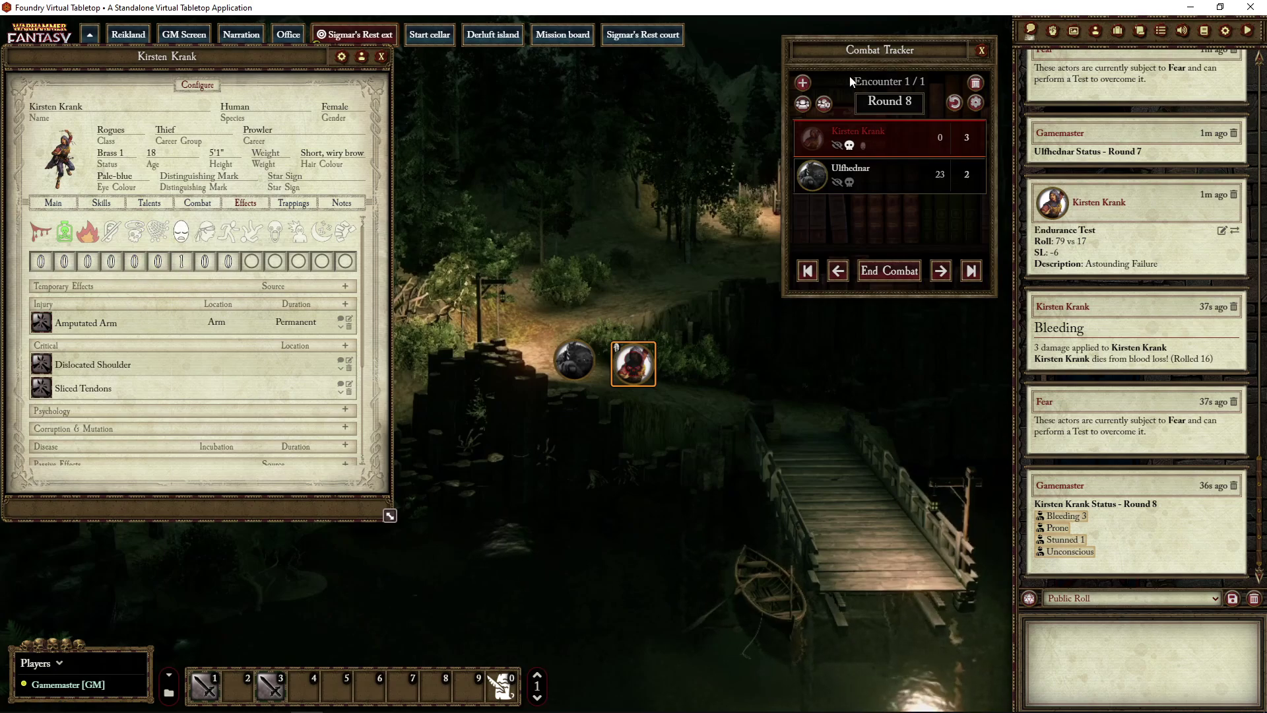
Untoggle Kirsten's Defeated status, clear her last condition, and pass the turn to Ulfhednar.
left_click(850, 146)
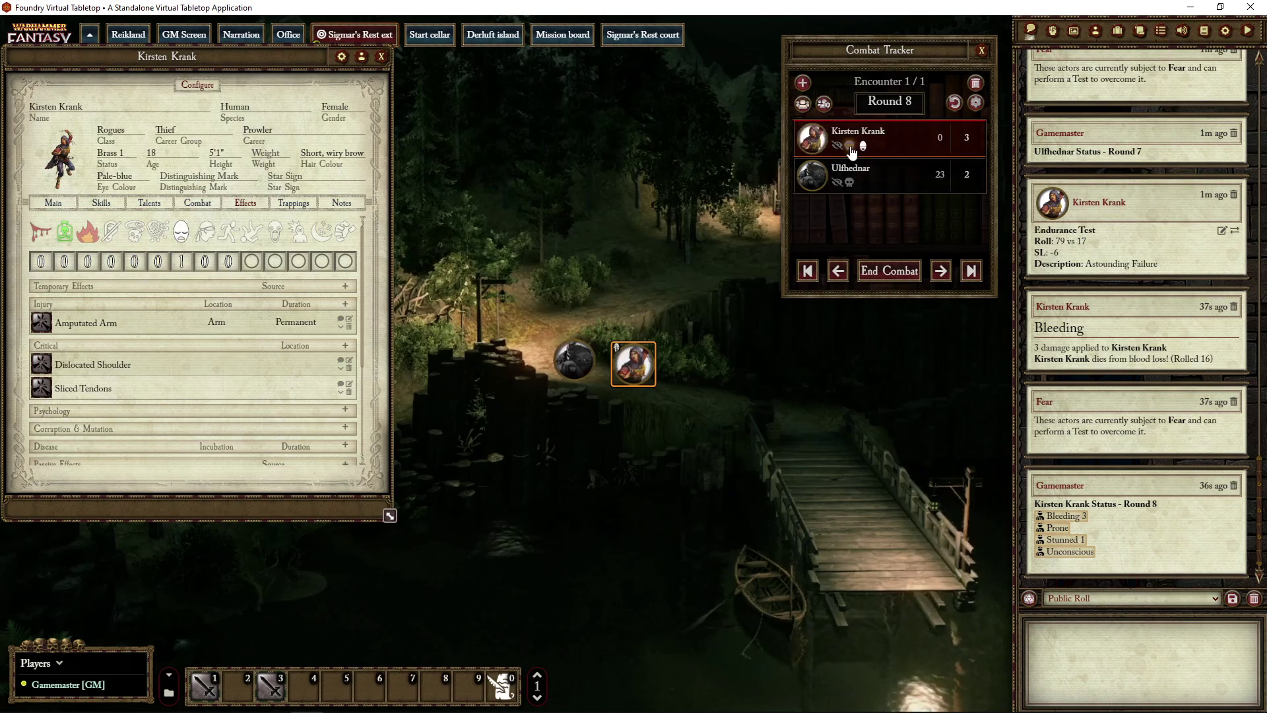
right_click(172, 262)
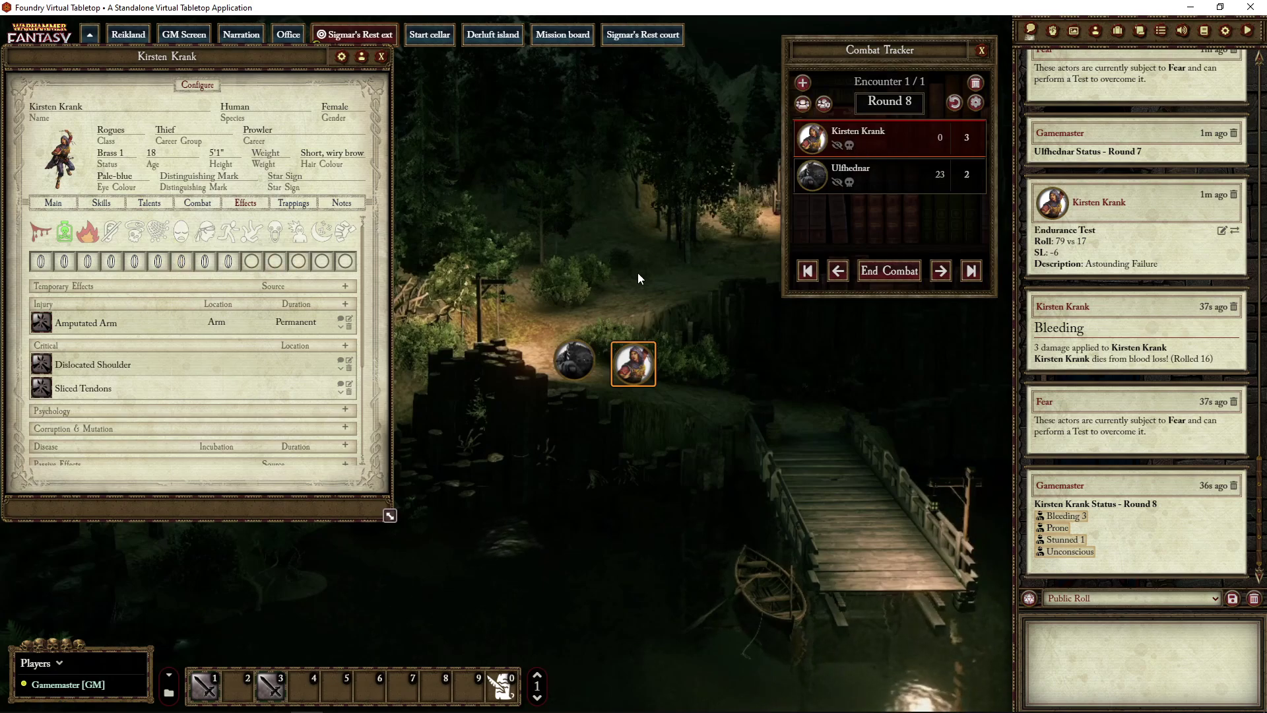
left_click(61, 204)
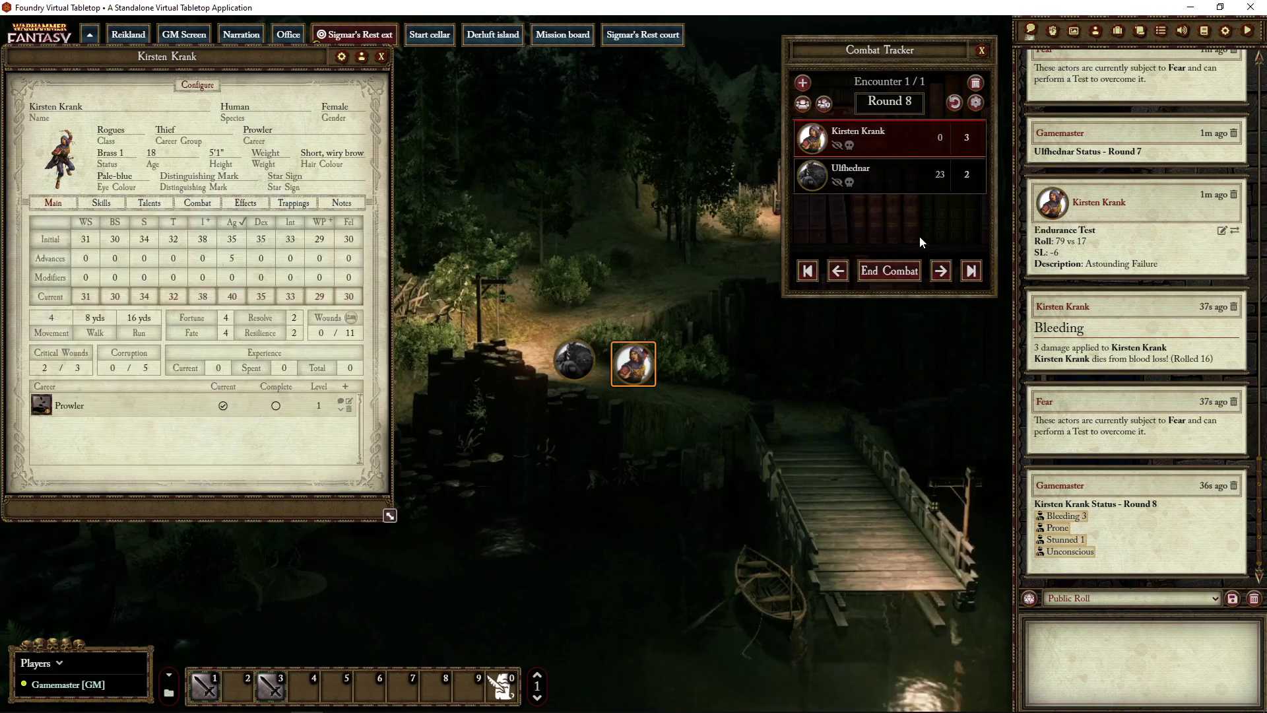
left_click(941, 271)
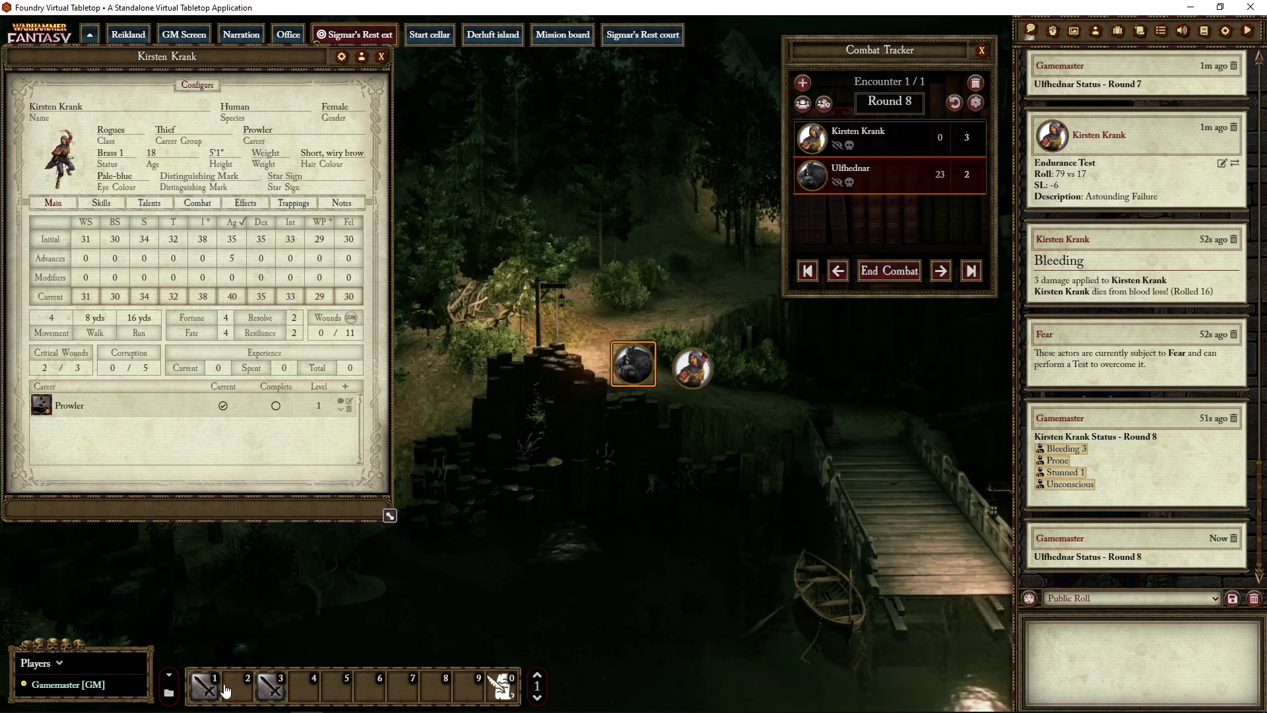
Target Kirsten and roll Ulfhednar's Greatsword attack from the hotbar macro.
right_click(673, 384)
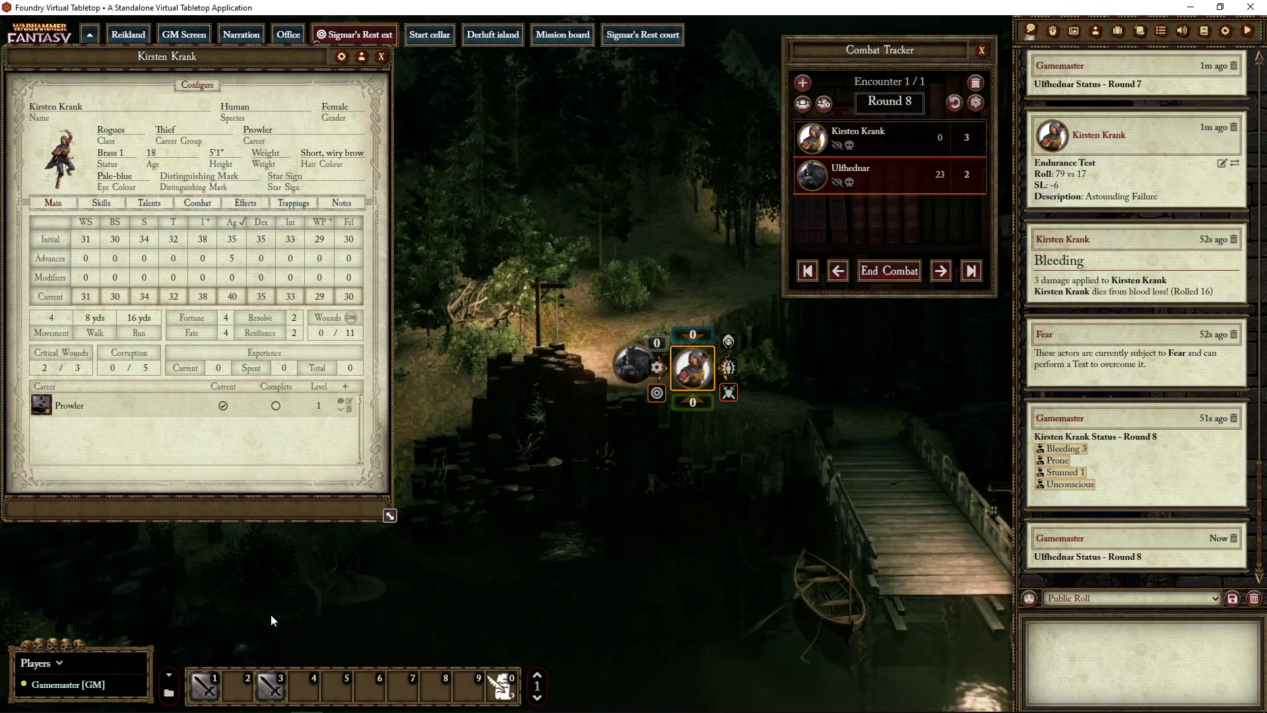
left_click(205, 687)
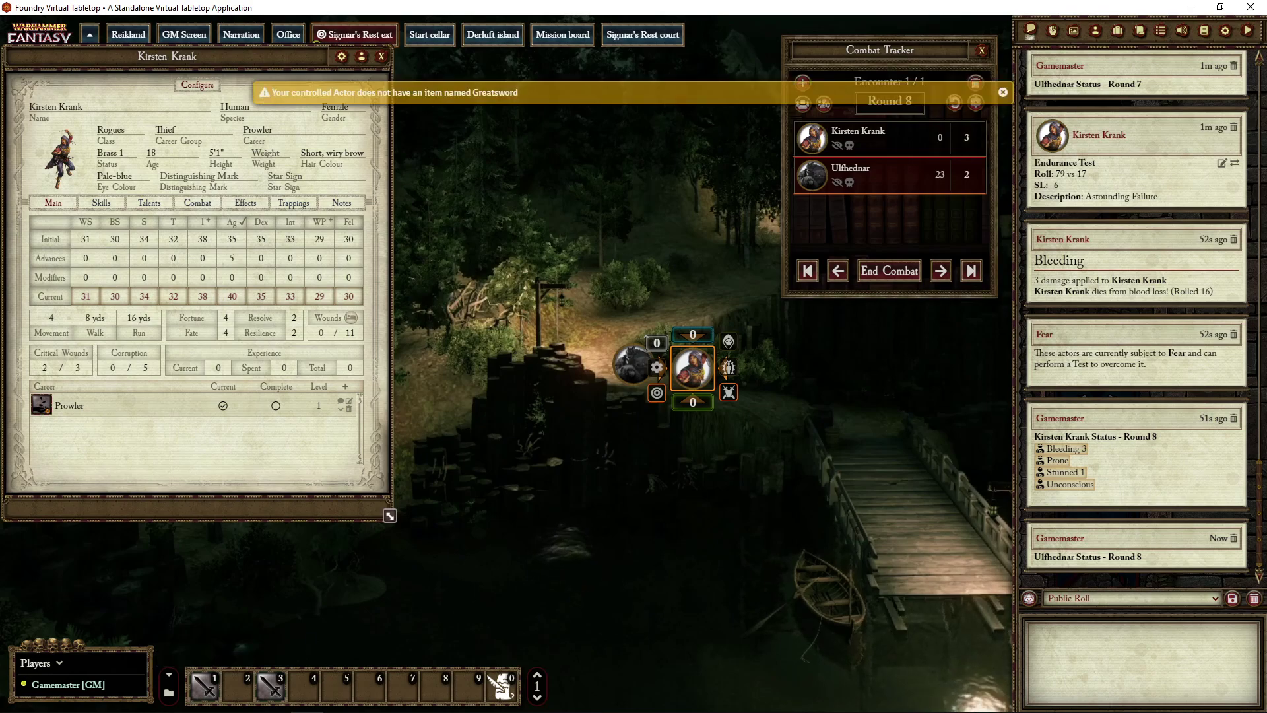
left_click(632, 365)
left_click(194, 684)
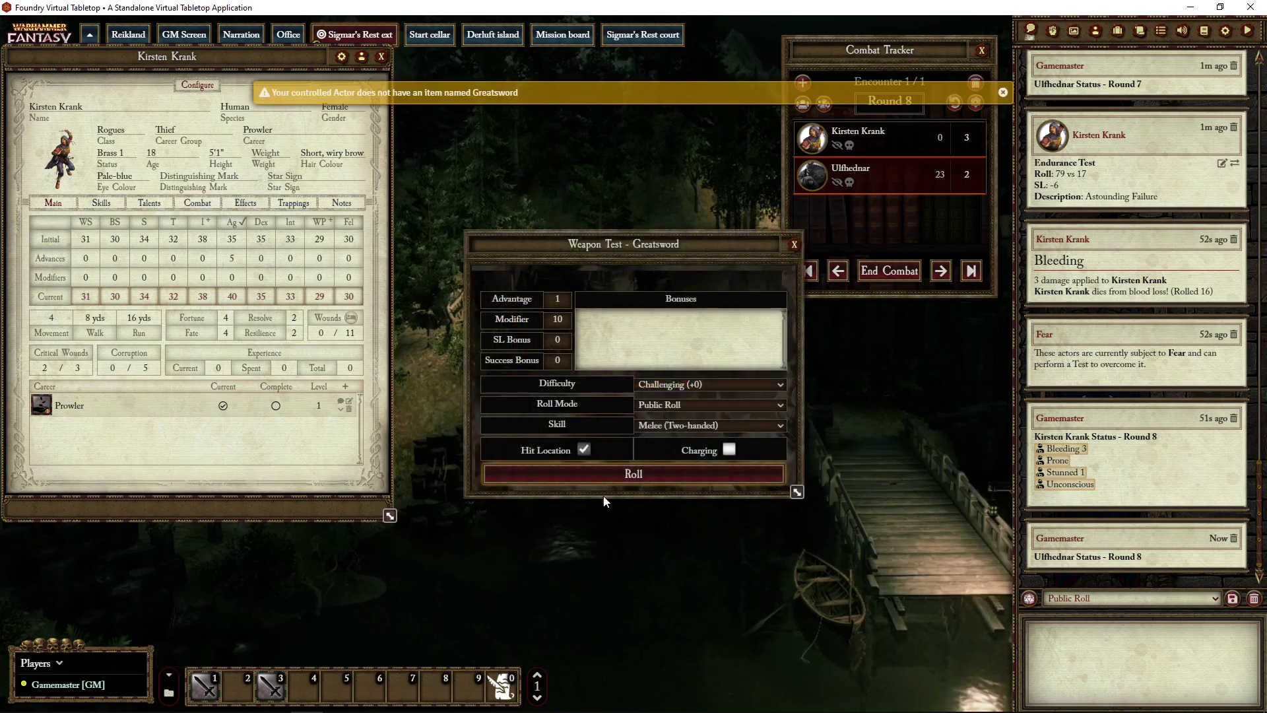
left_click(688, 471)
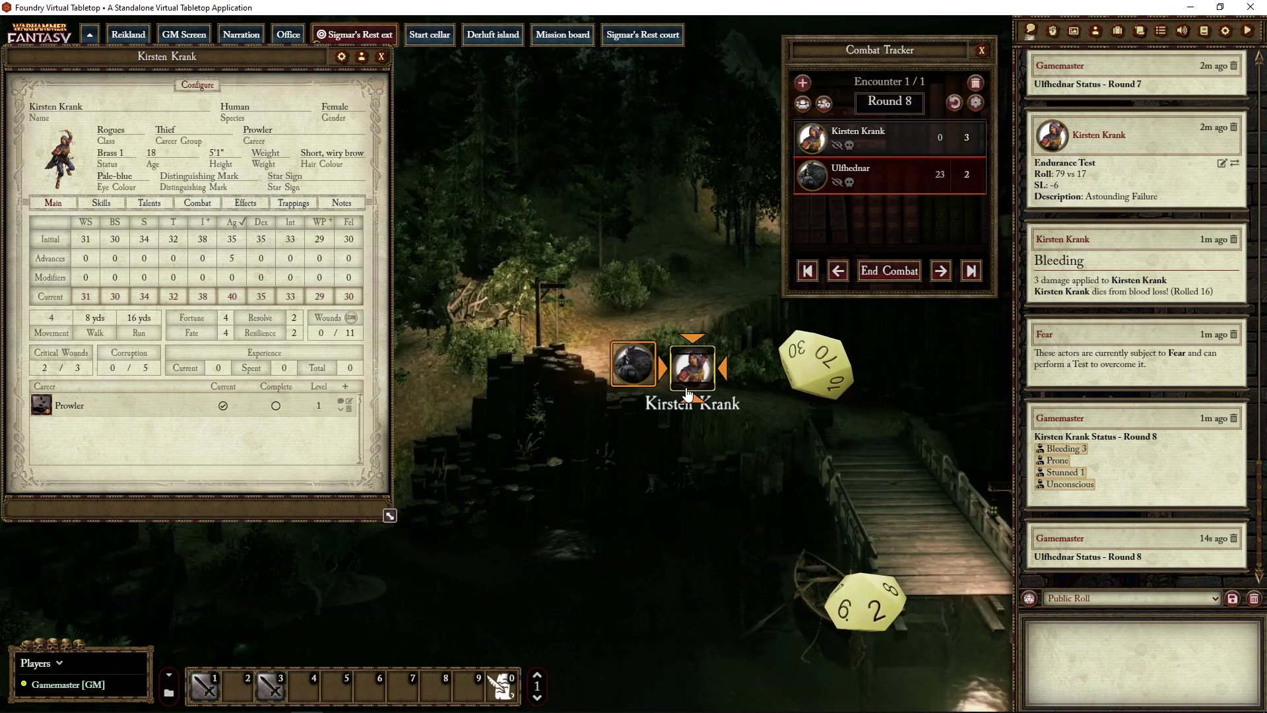
Roll Kirsten's Dagger defence, apply 15 body damage, and roll the Ragged Wound critical.
left_click(693, 368)
left_click(260, 685)
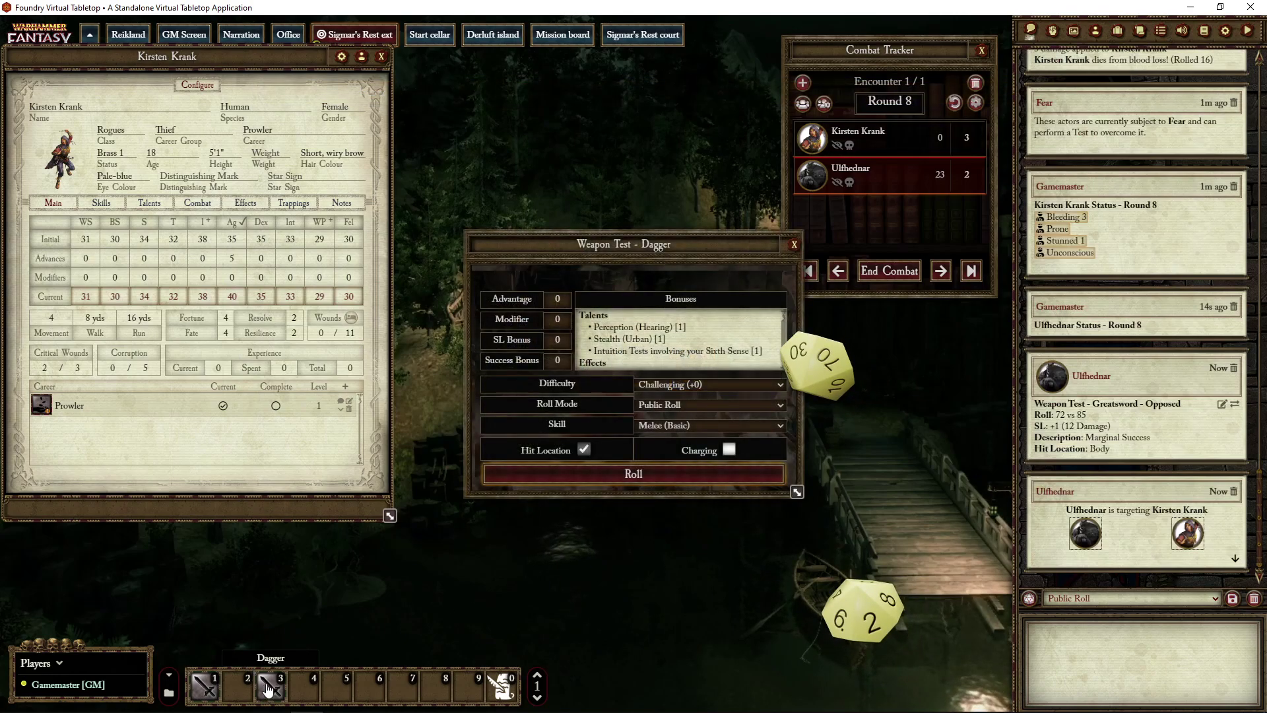
left_click(675, 477)
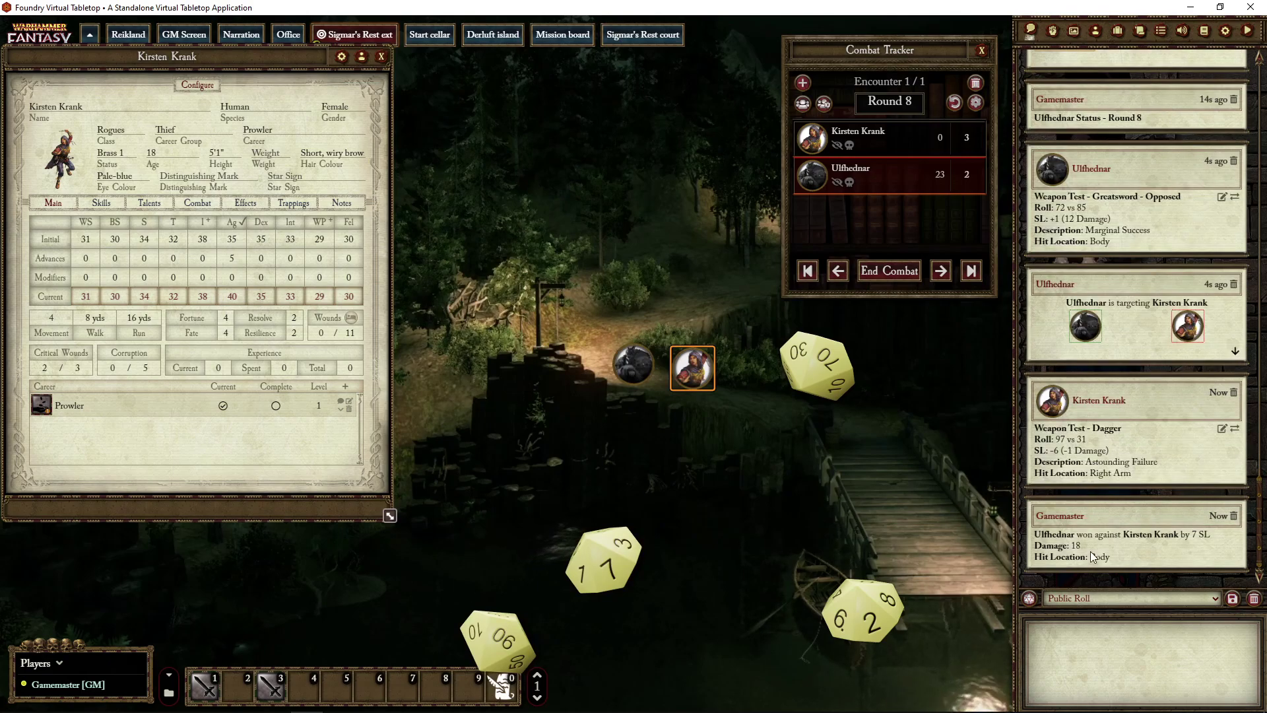
right_click(1076, 544)
left_click(1076, 428)
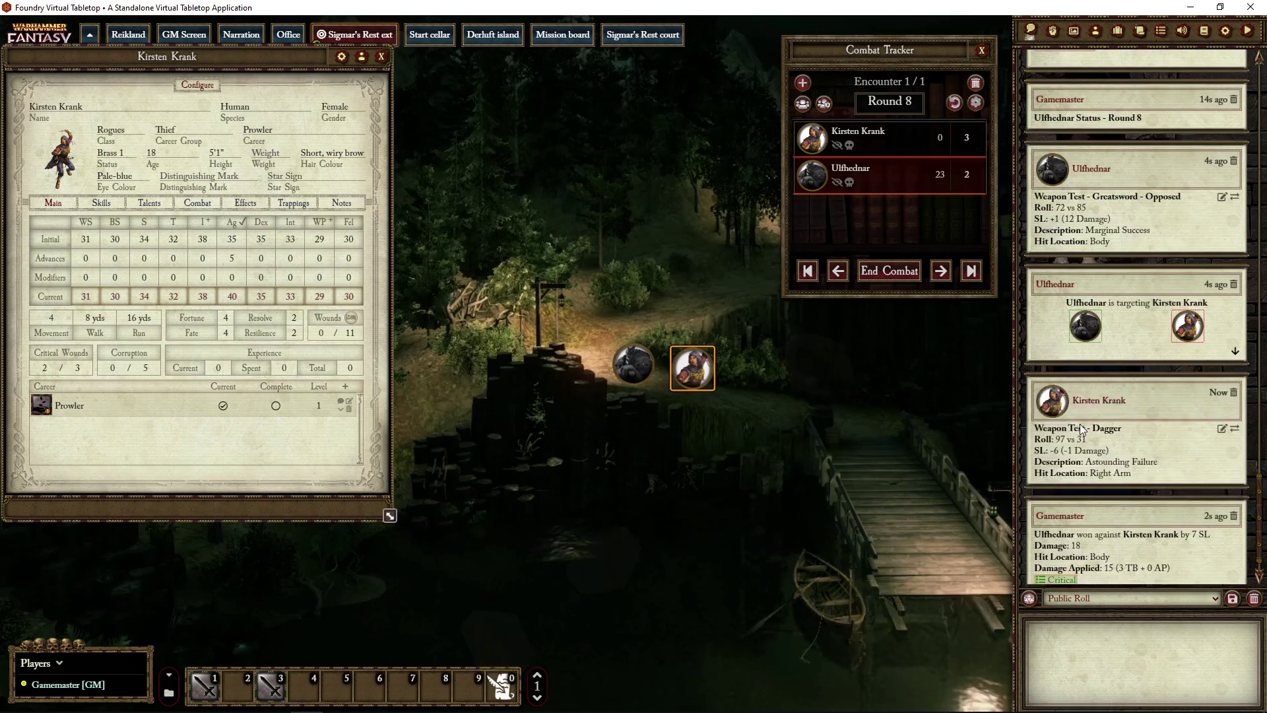
left_click(1059, 557)
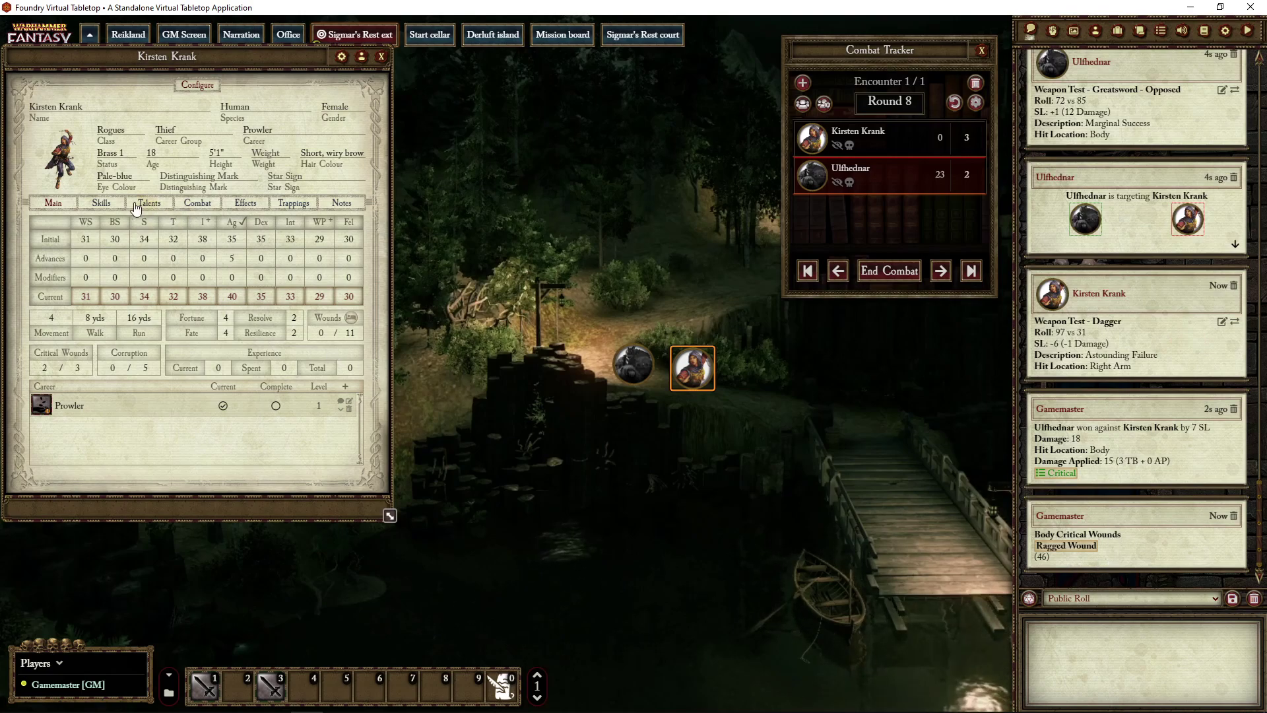
Drag the Ragged Wound critical from chat into Kirsten Krank's Critical list, making 3/3 critical wounds.
left_click(272, 255)
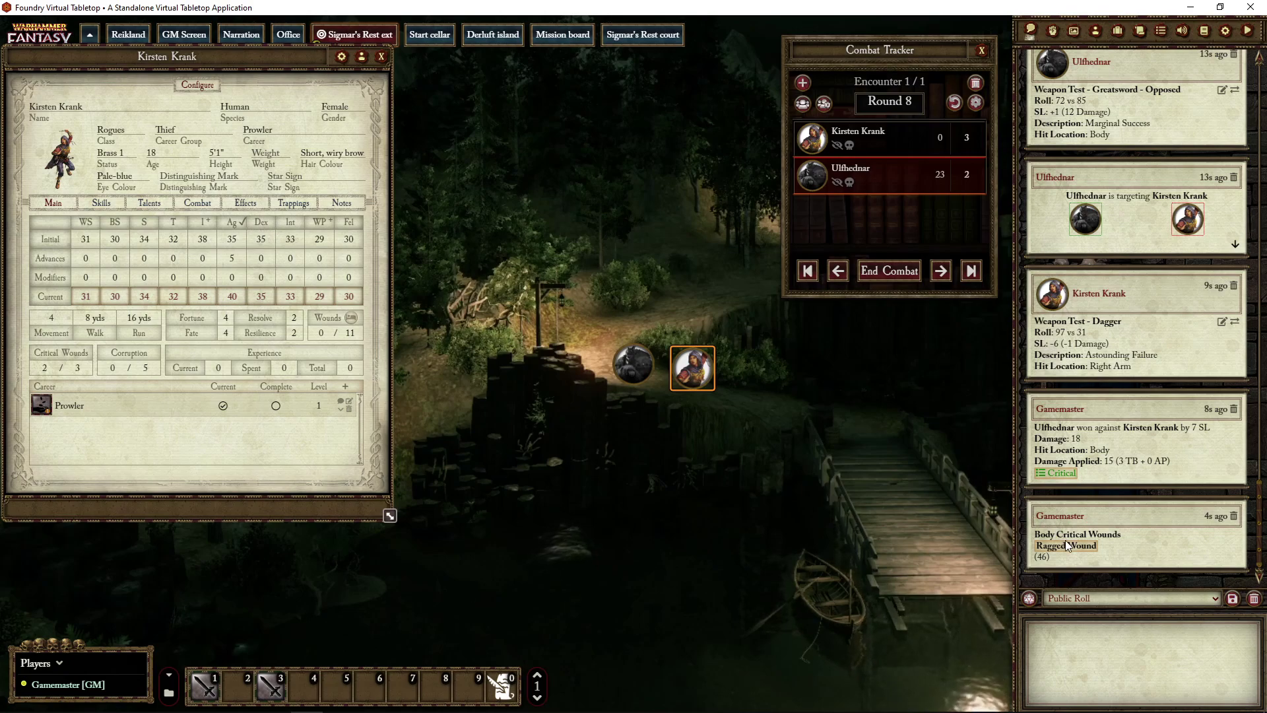
left_click(232, 202)
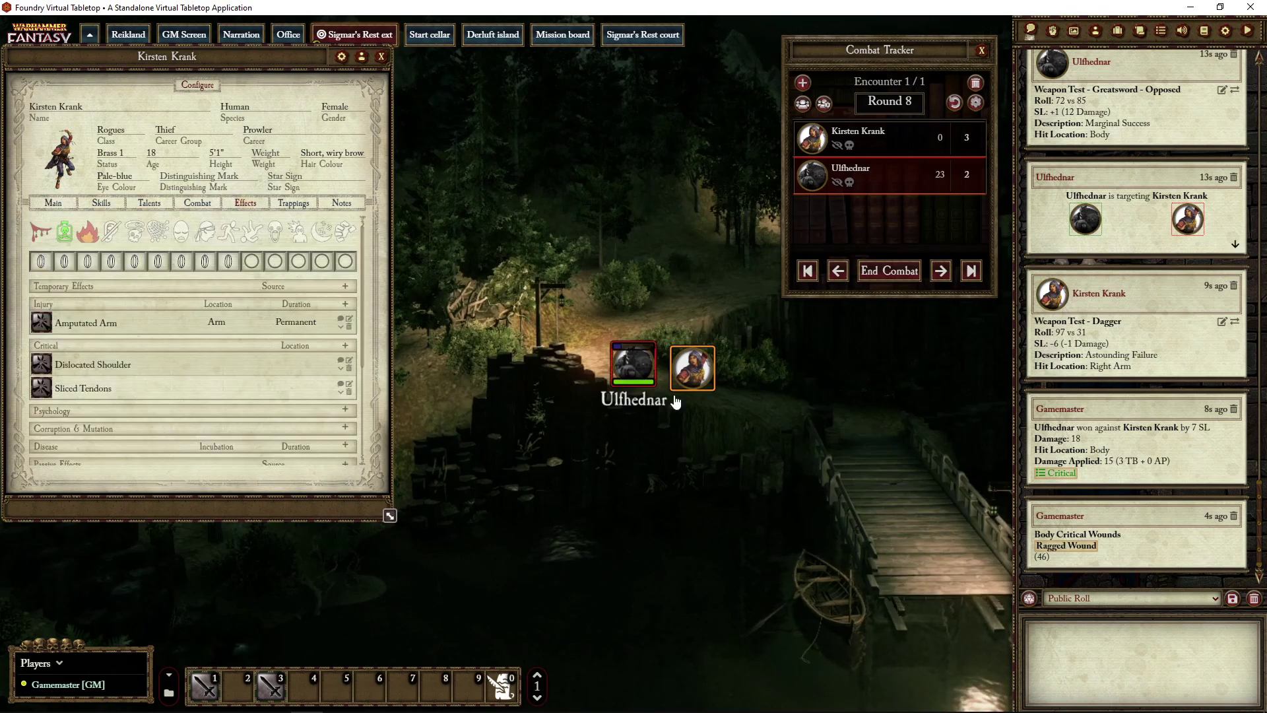
left_click_drag(1040, 557, 199, 357)
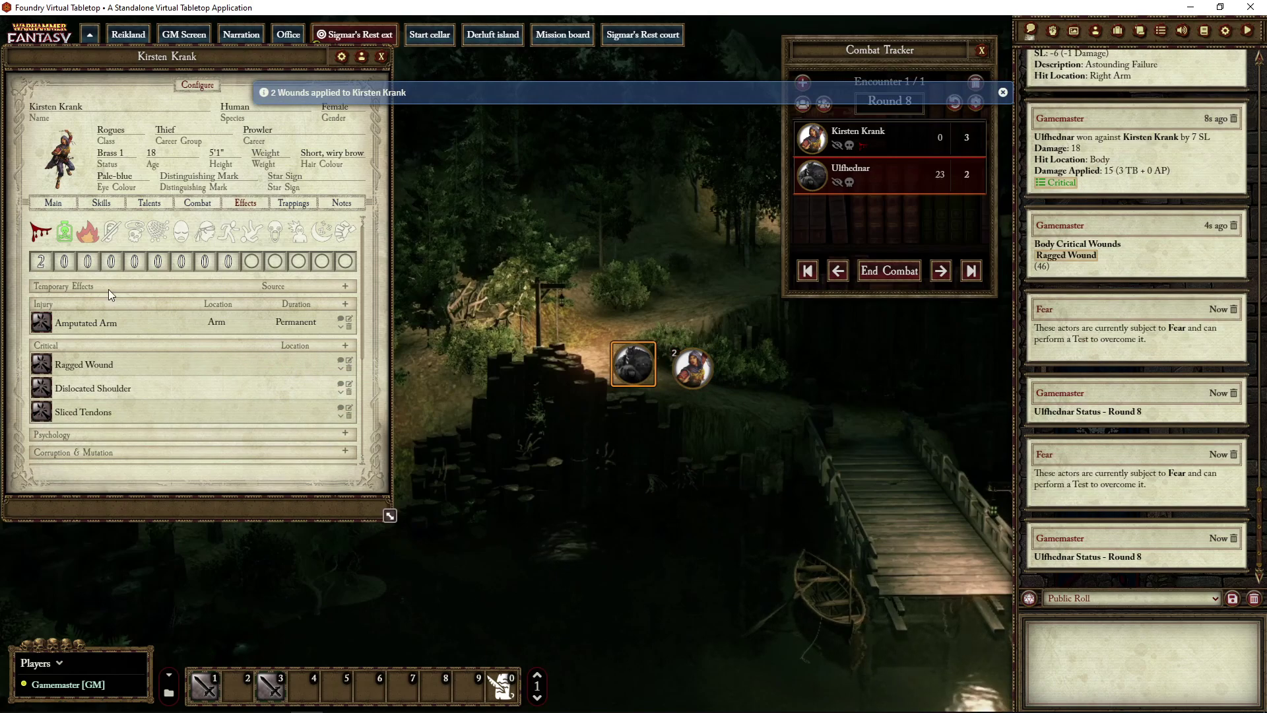
left_click(54, 204)
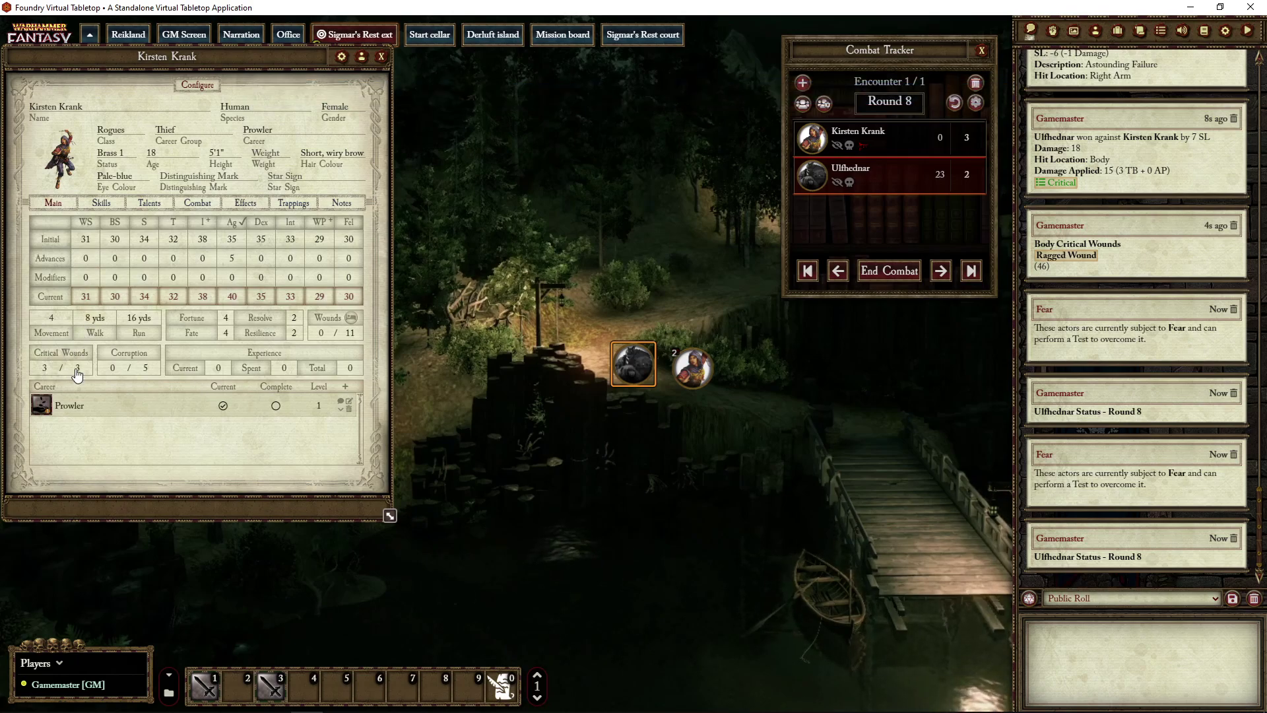
left_click(110, 369)
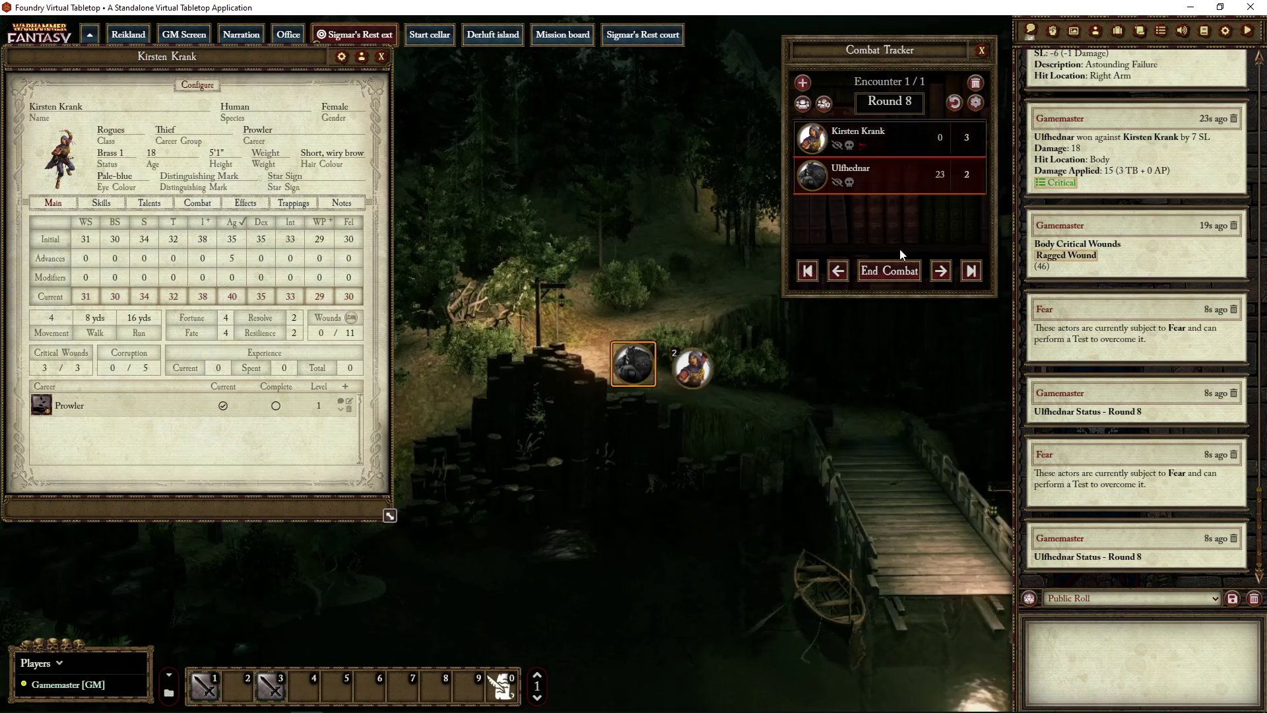
Advance combat to Round 9 and apply Bleeding 2, so Kirsten dies of blood loss.
left_click(944, 276)
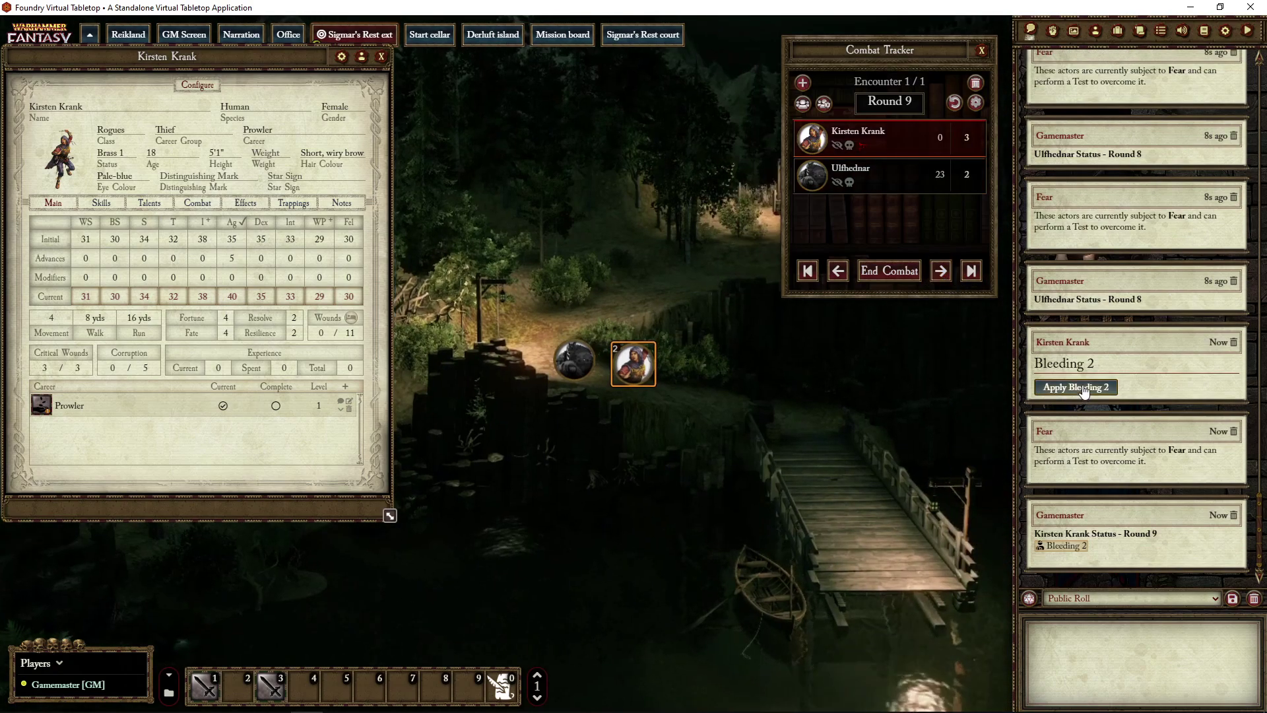
left_click(1076, 387)
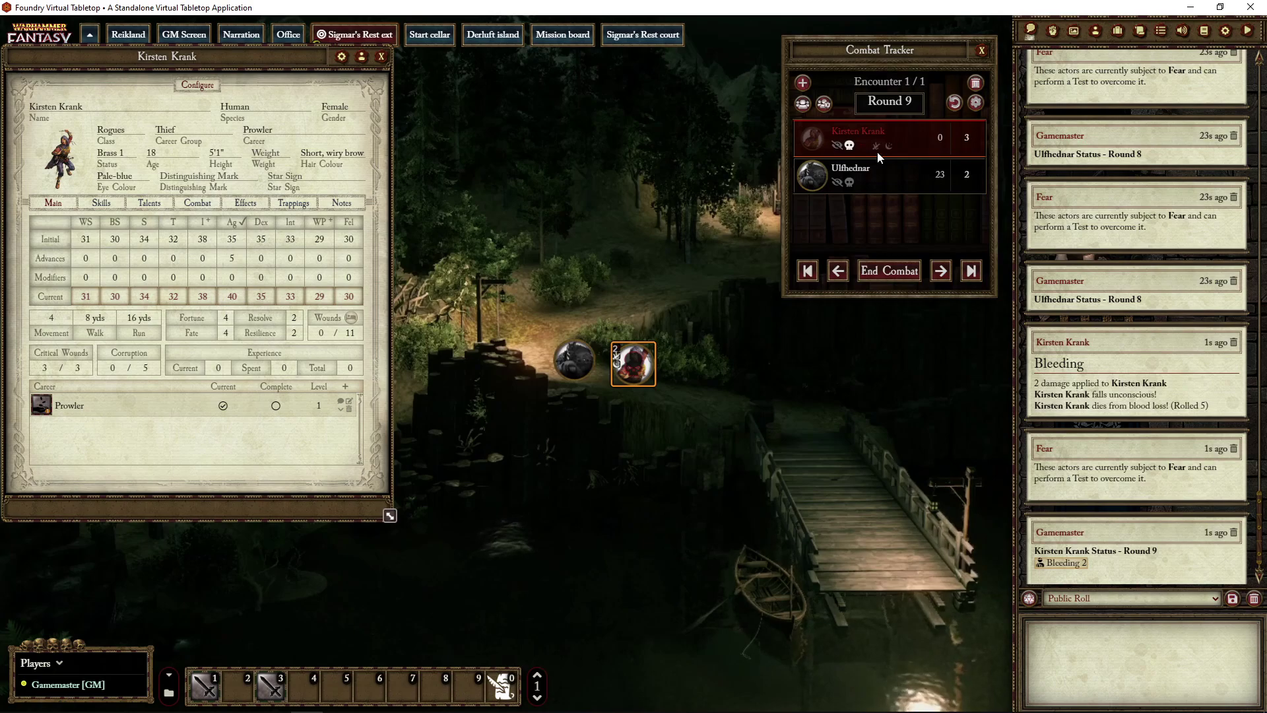